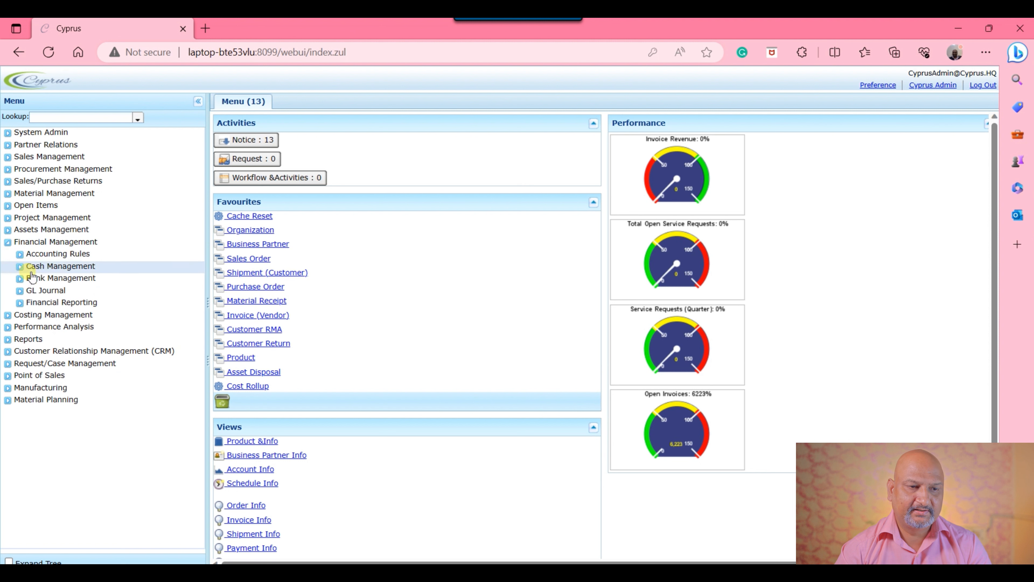
# Step: Open the Account Element window from the Accounting Rules and show the element values of Cyprus Account
pyautogui.click(22, 255)
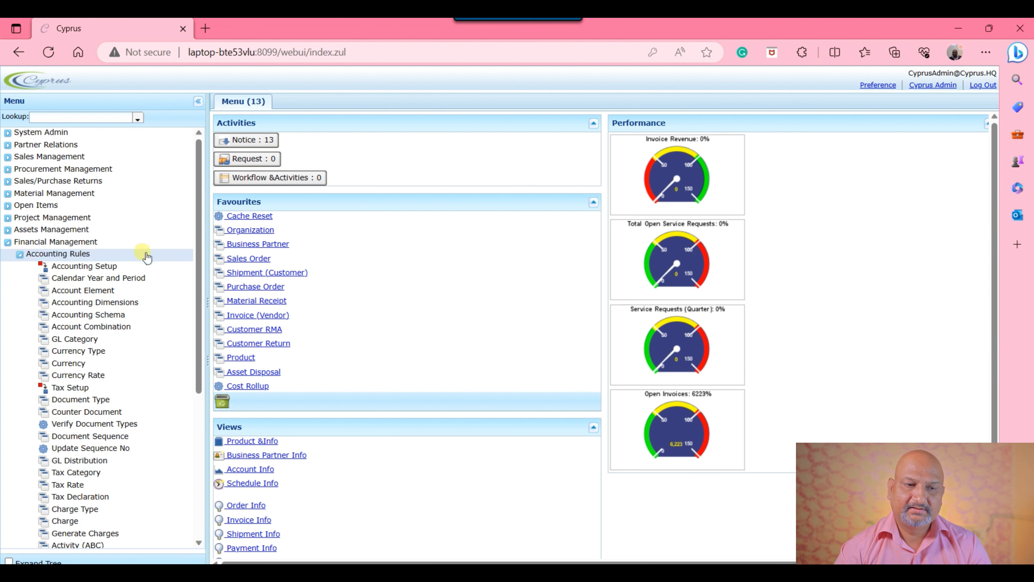
pyautogui.click(99, 296)
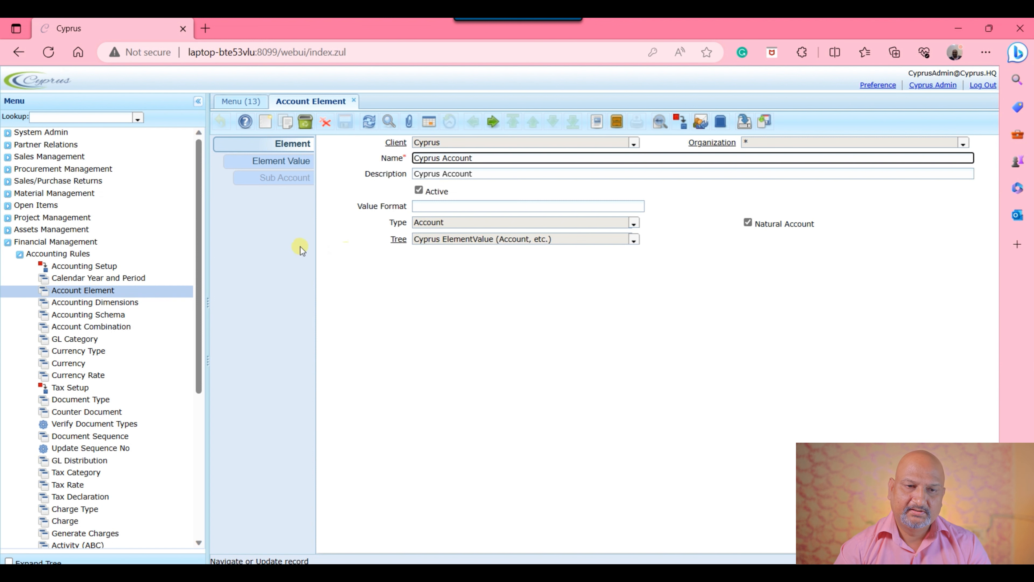
pyautogui.click(288, 162)
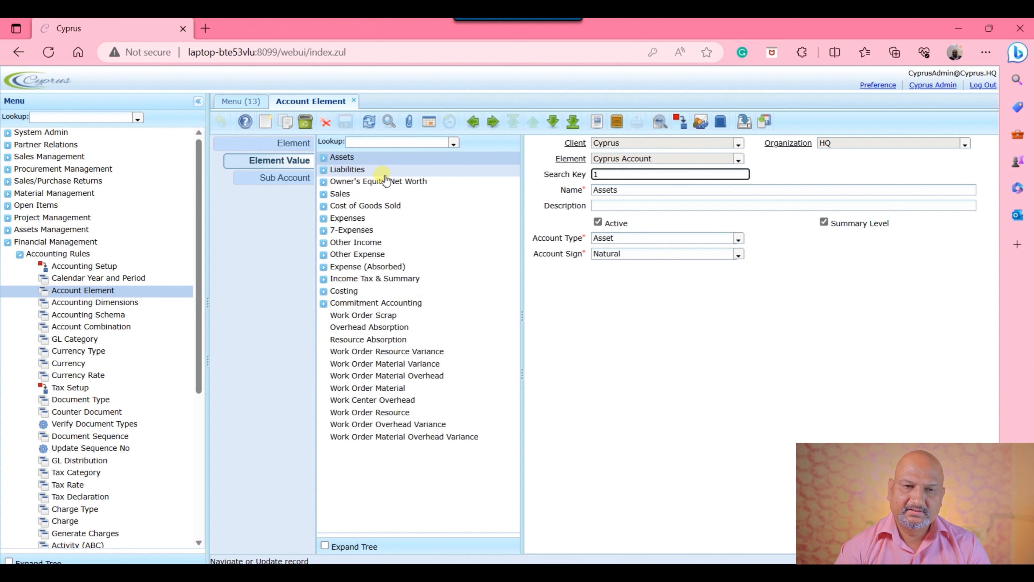
# Step: Browse the account tree through the Assets, Cash, Liabilities and Owner's Equity/Net Worth groups, then collapse them
pyautogui.click(323, 159)
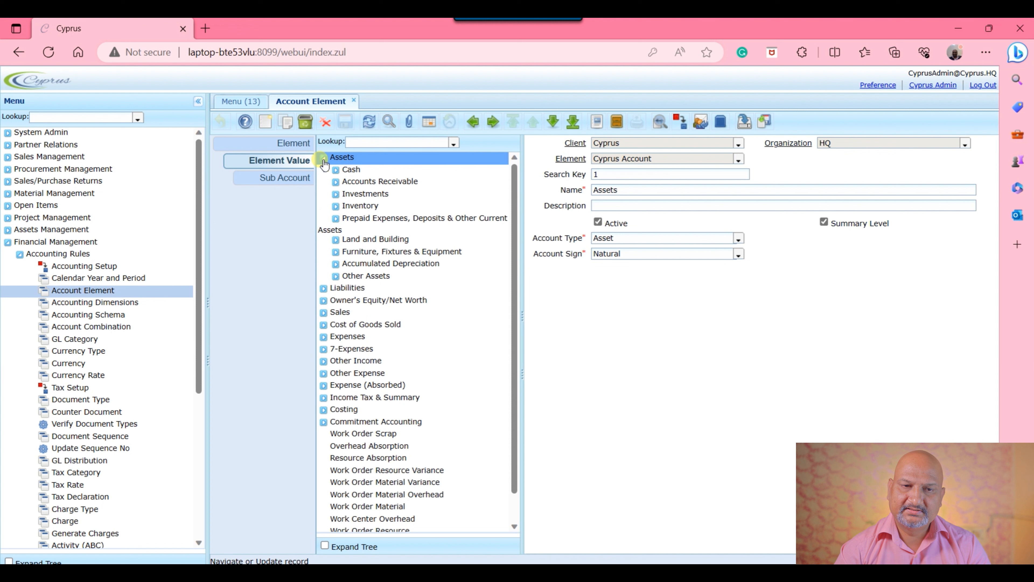
pyautogui.click(337, 170)
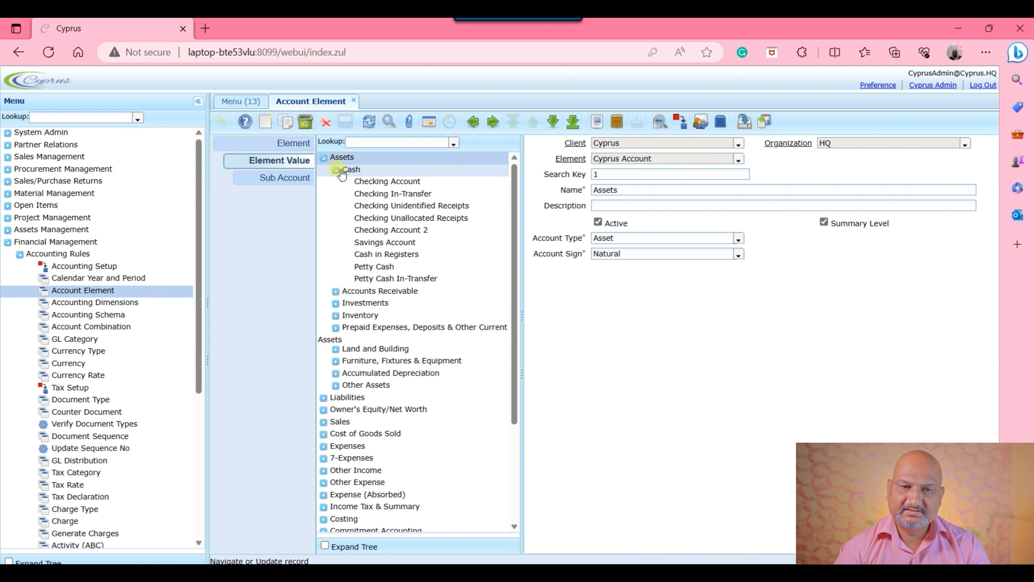
pyautogui.click(324, 158)
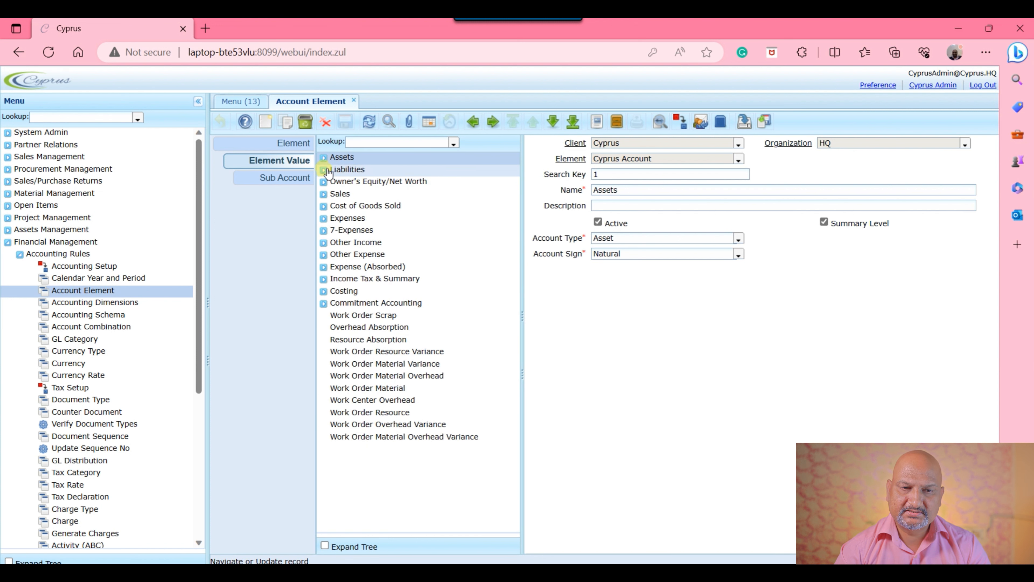
pyautogui.click(324, 170)
pyautogui.click(324, 231)
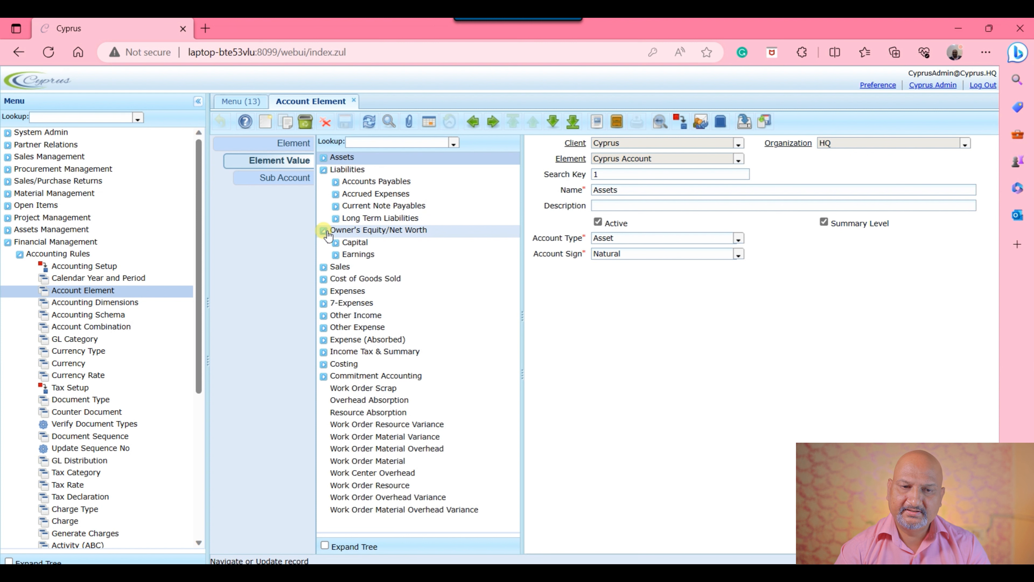
pyautogui.click(325, 230)
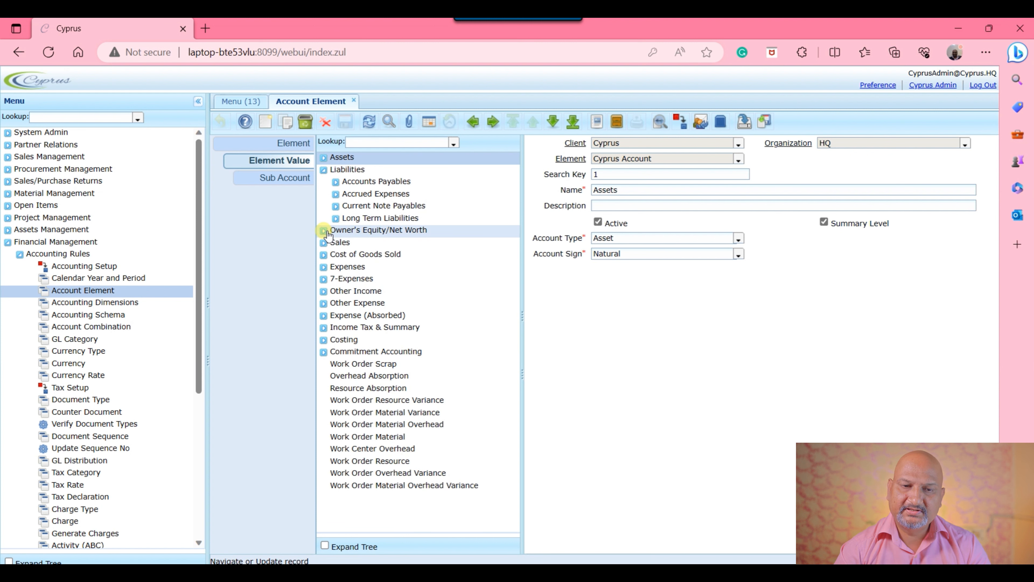
pyautogui.click(324, 170)
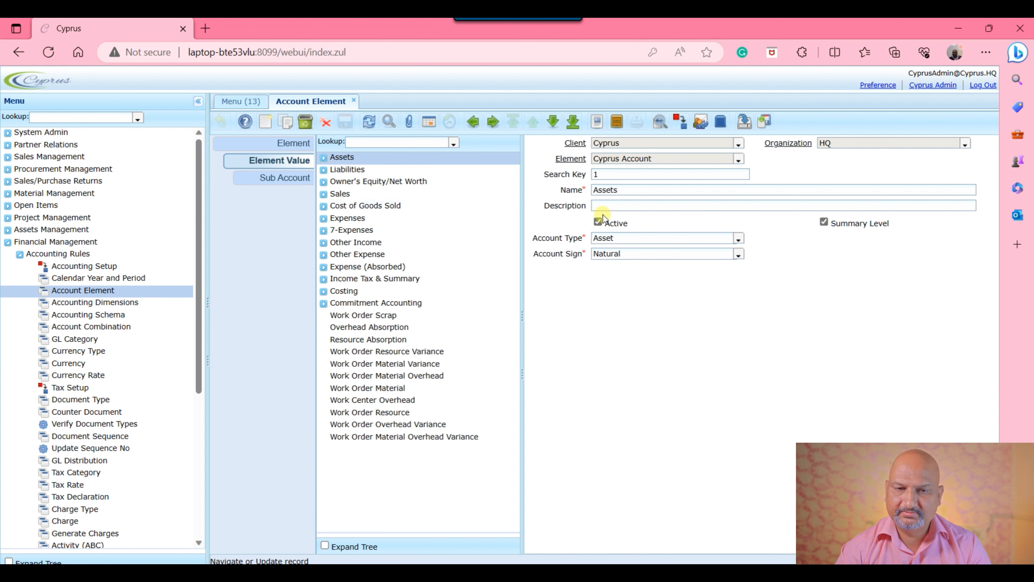
# Step: Rename the Checking Account under Assets, Cash as "Bank Account" and save the record
pyautogui.click(324, 157)
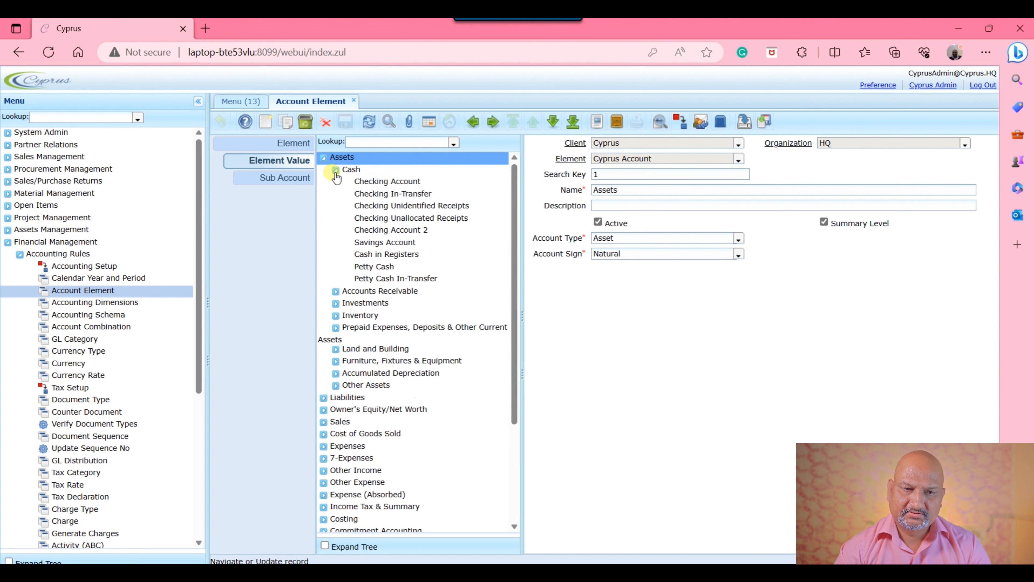
pyautogui.click(397, 186)
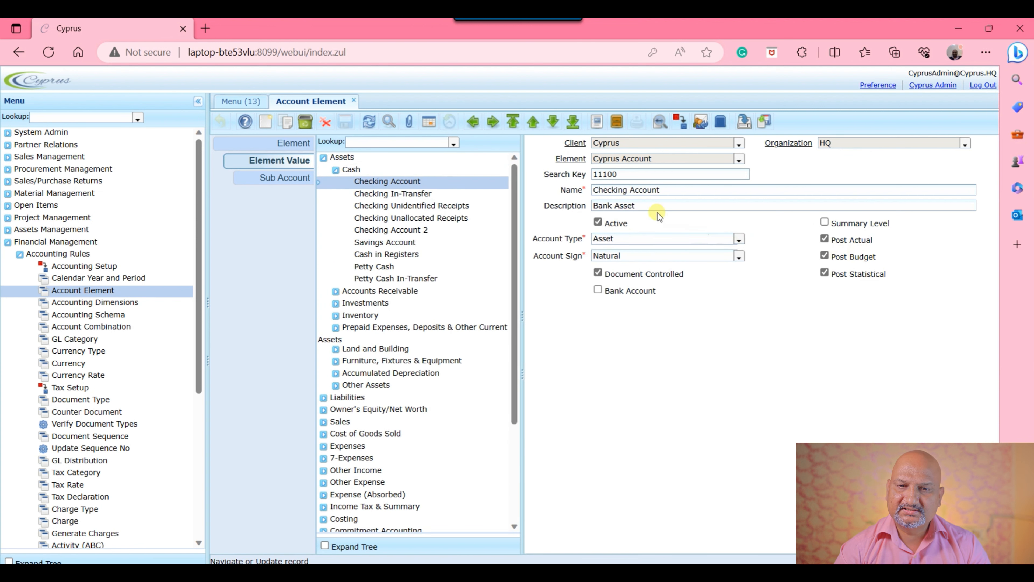
pyautogui.doubleClick(611, 190)
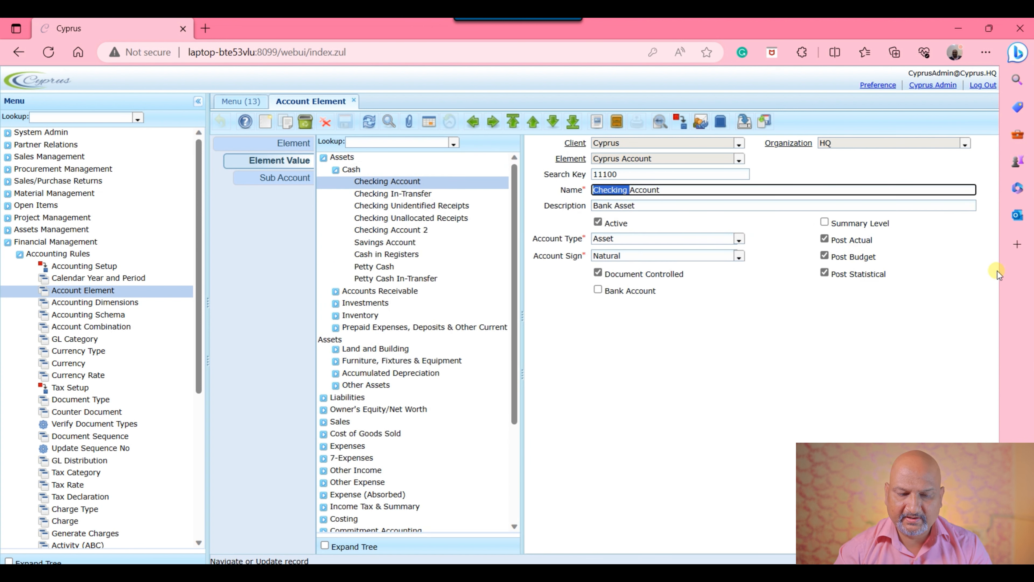
pyautogui.write('Bank')
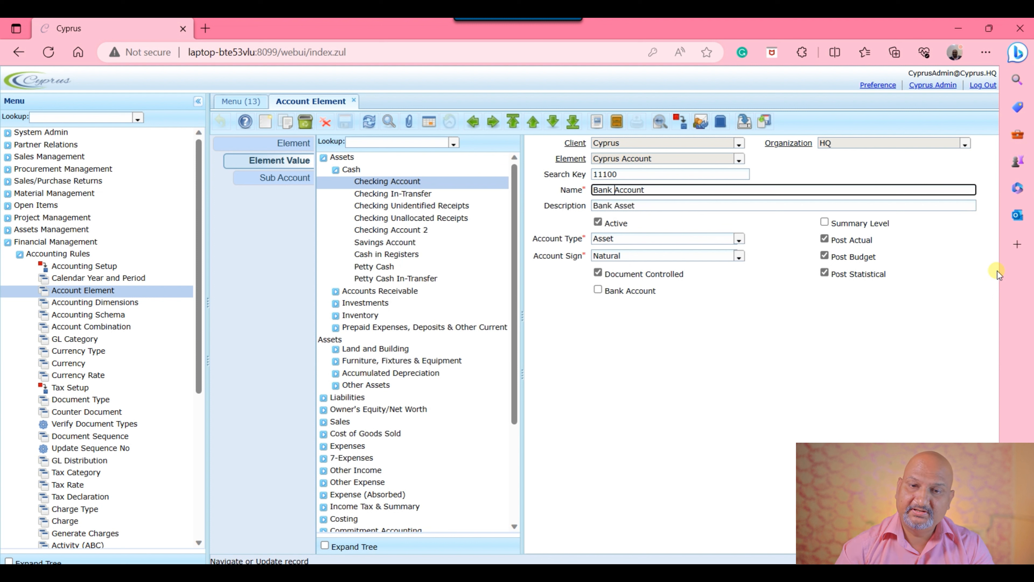
pyautogui.click(718, 423)
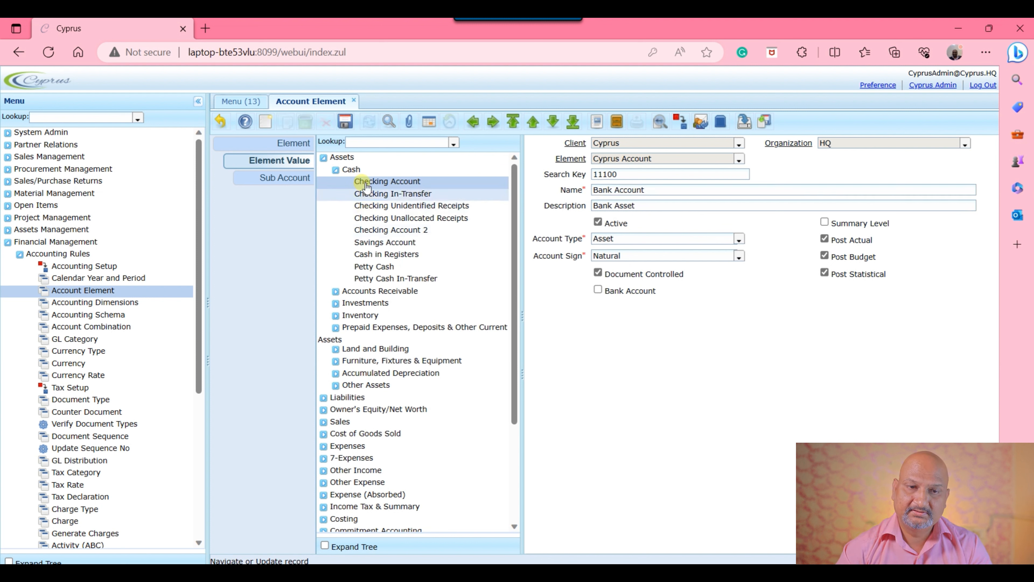
pyautogui.click(346, 121)
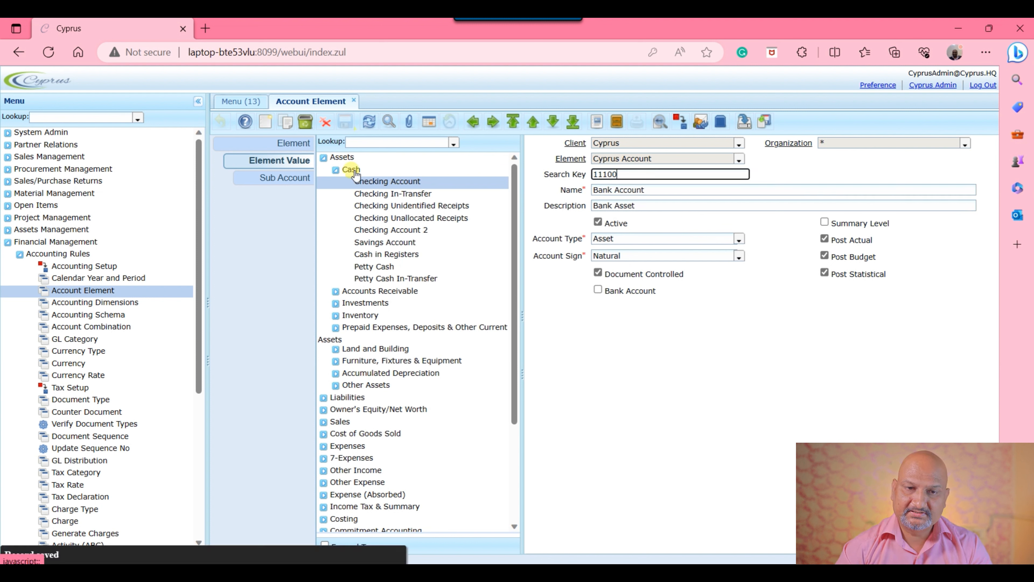
# Step: Rename the Checking In-Transfer account under Cash as "Bank In-Transfer" and save the record
pyautogui.click(379, 194)
pyautogui.doubleClick(611, 190)
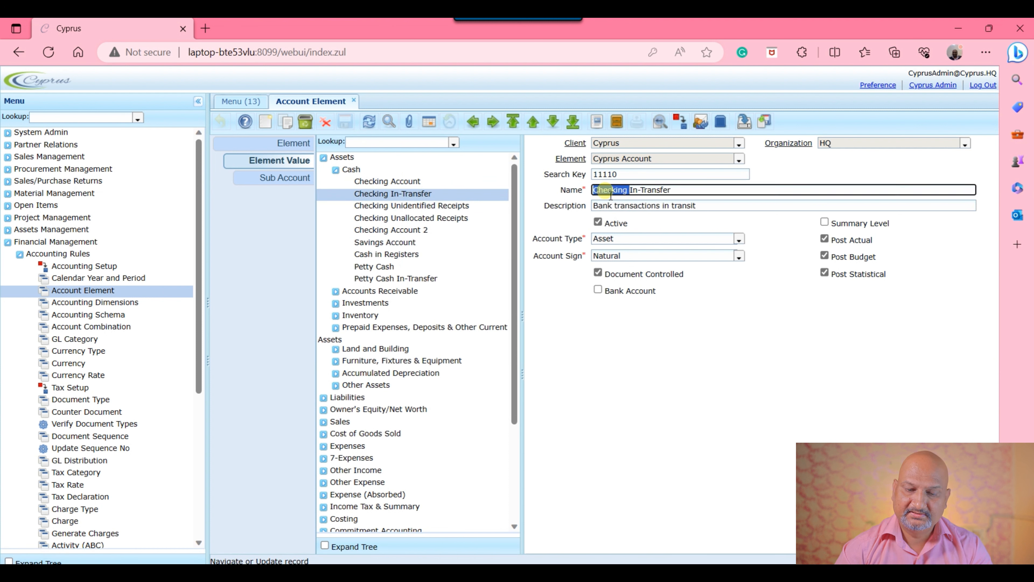
pyautogui.write('Bank')
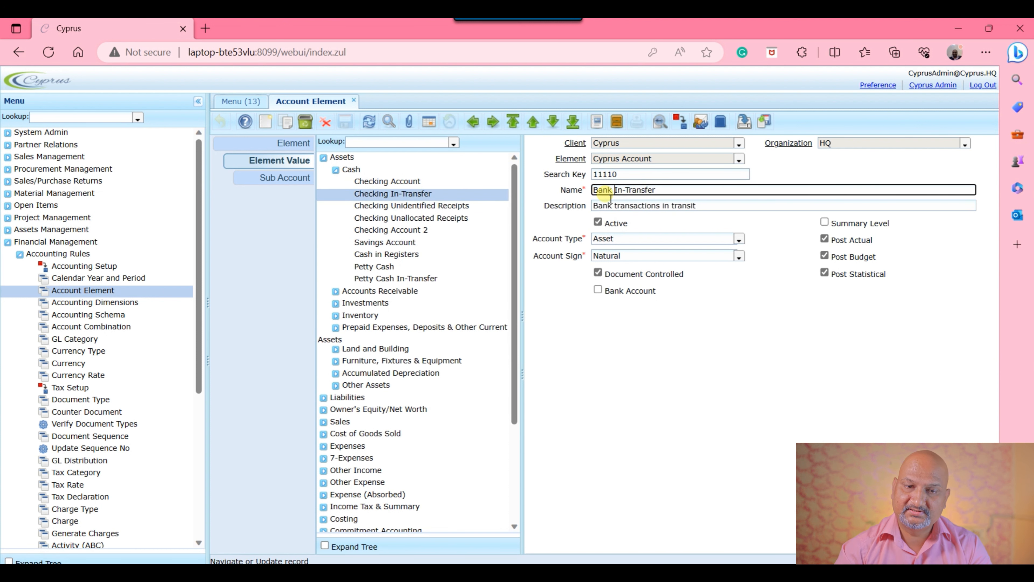
pyautogui.click(347, 123)
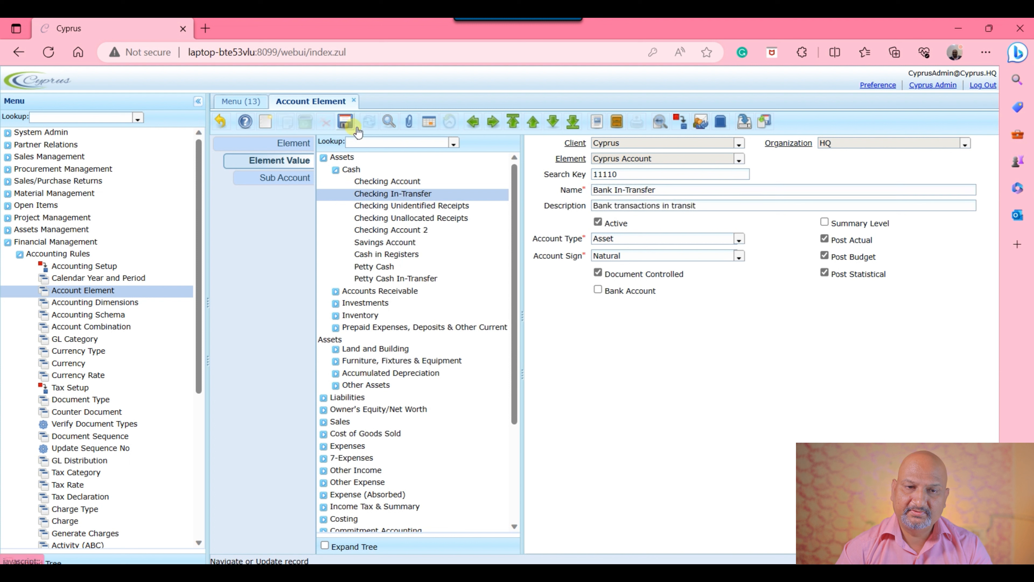
pyautogui.click(796, 407)
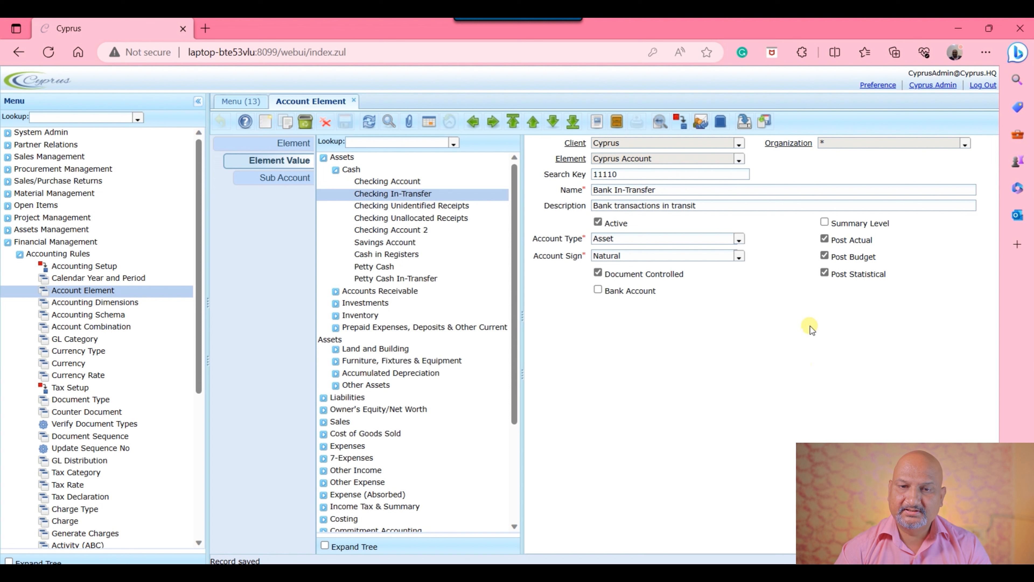
# Step: Review the Bank In-Transfer account's search key, name, description and the available account type and account sign options
pyautogui.click(630, 178)
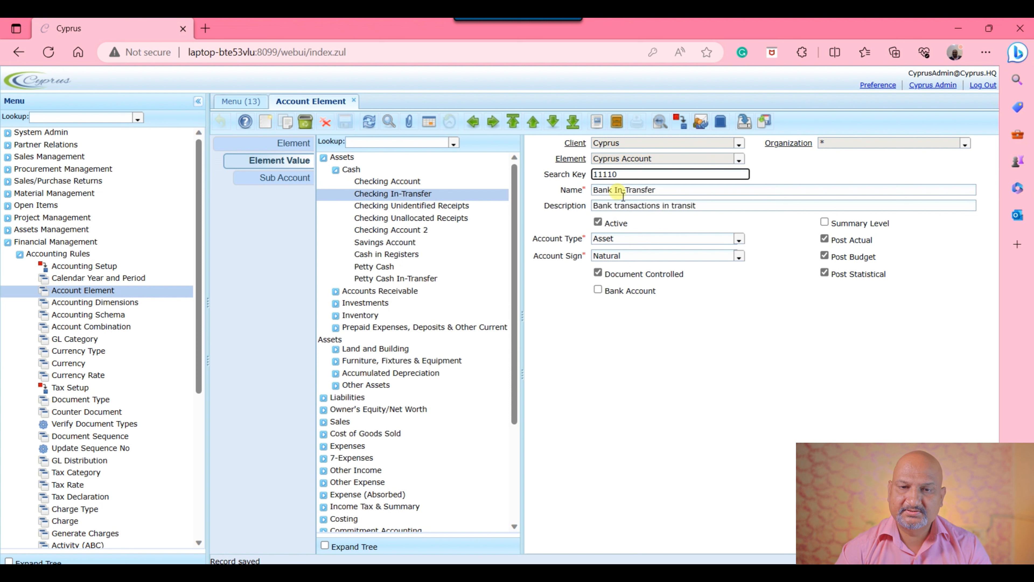
pyautogui.click(672, 190)
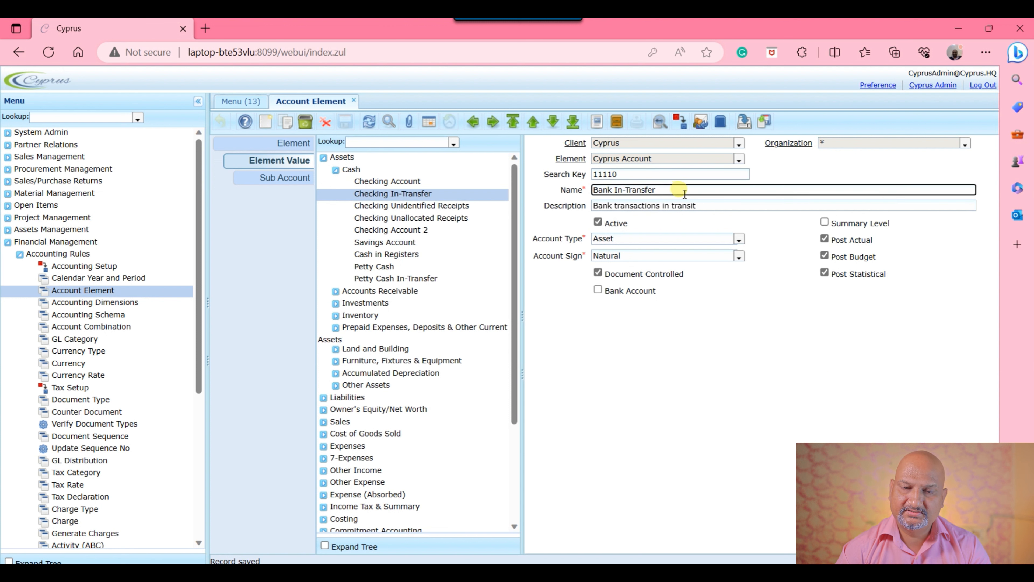
pyautogui.click(733, 207)
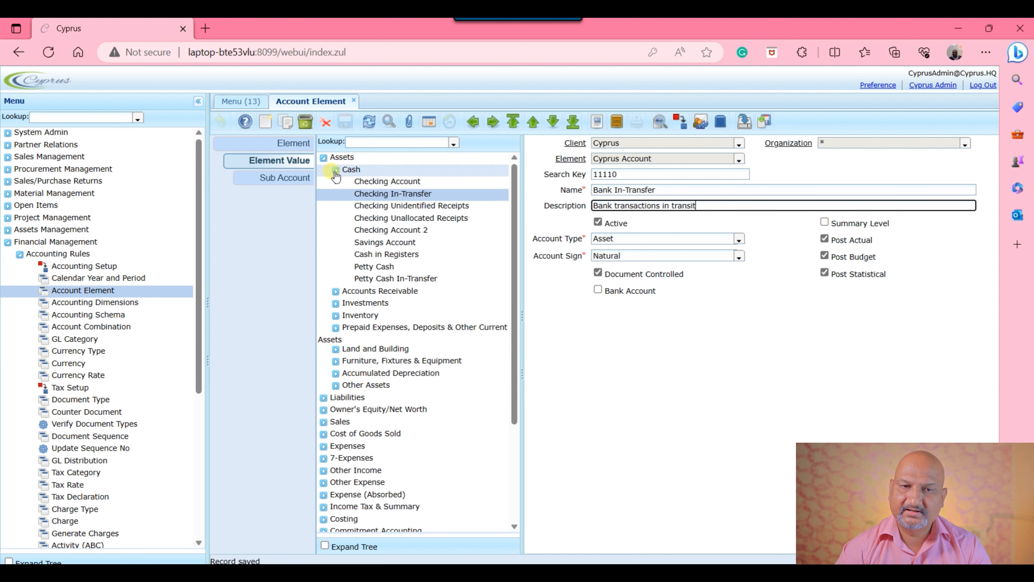
pyautogui.click(740, 240)
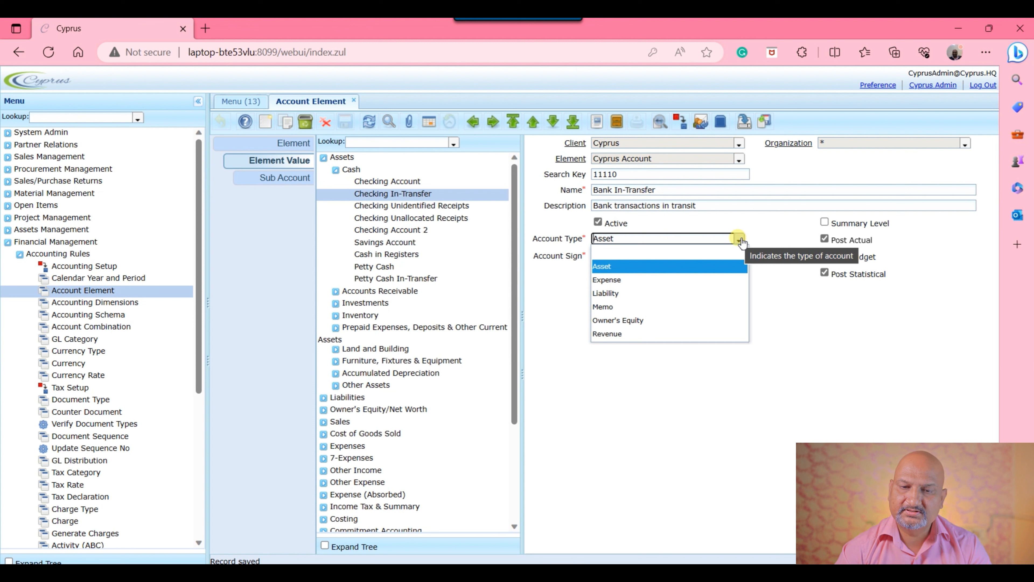
pyautogui.click(837, 368)
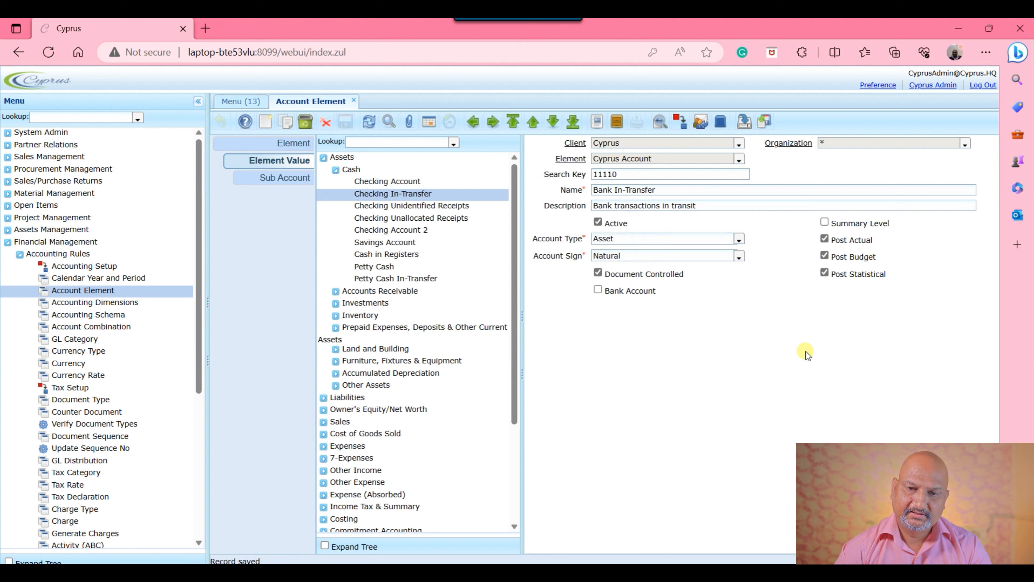
pyautogui.click(740, 257)
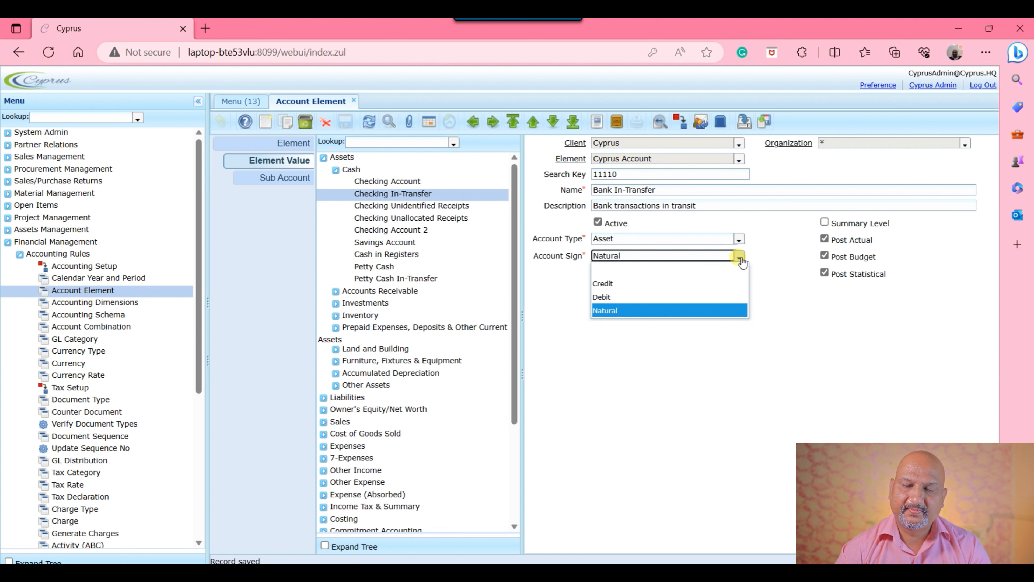
pyautogui.click(787, 377)
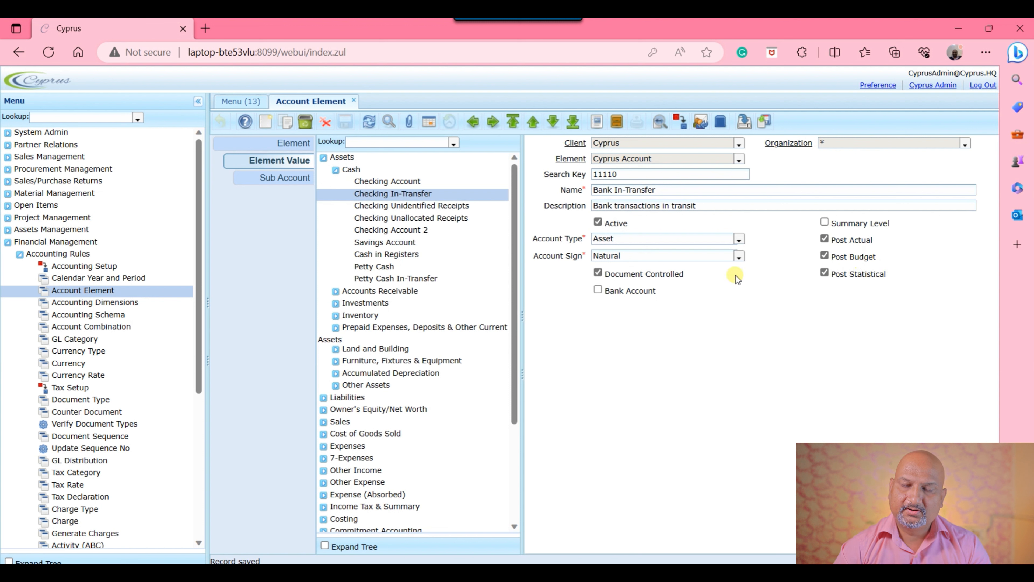
pyautogui.moveTo(616, 276)
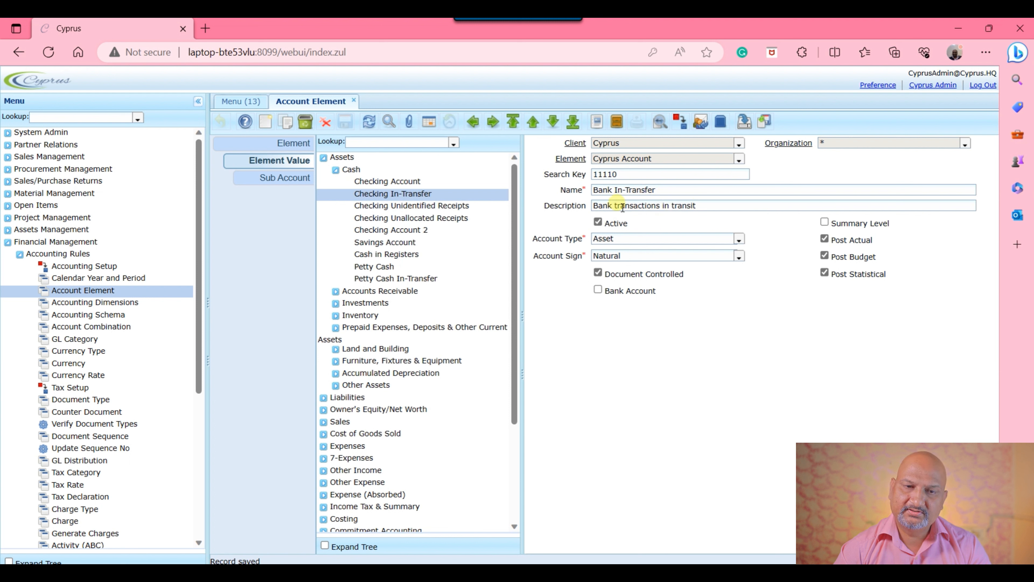
# Step: Try flagging the renamed Bank Account record as a bank and foreign currency account, check the currency choices, and discard the changes
pyautogui.click(391, 181)
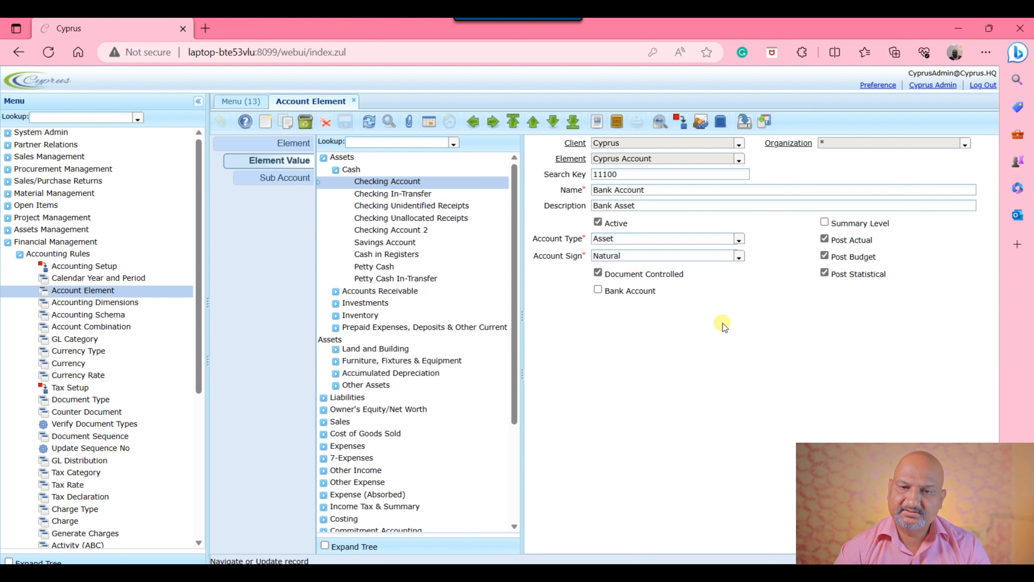
pyautogui.click(598, 290)
pyautogui.click(965, 290)
pyautogui.click(653, 329)
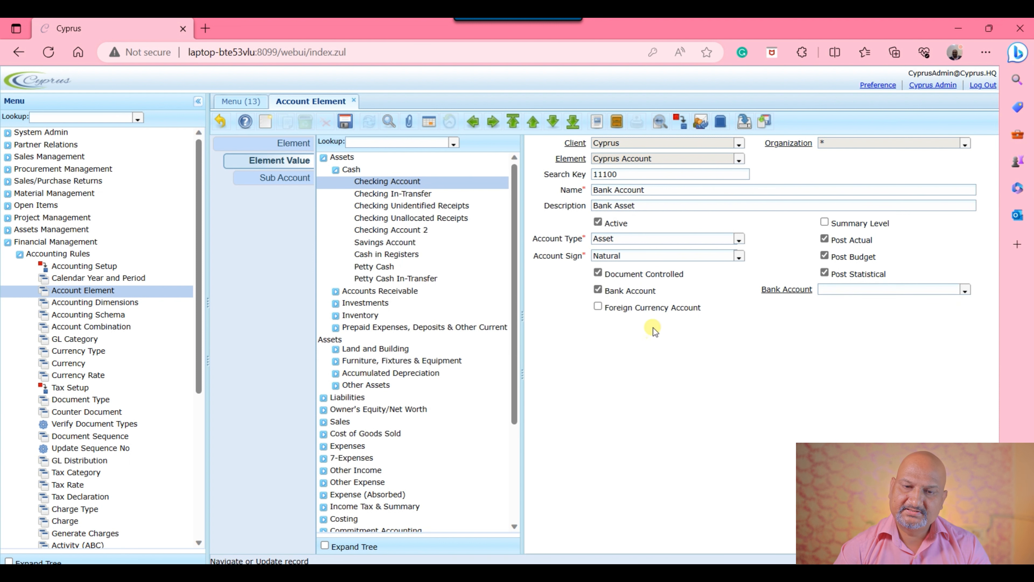
pyautogui.click(597, 307)
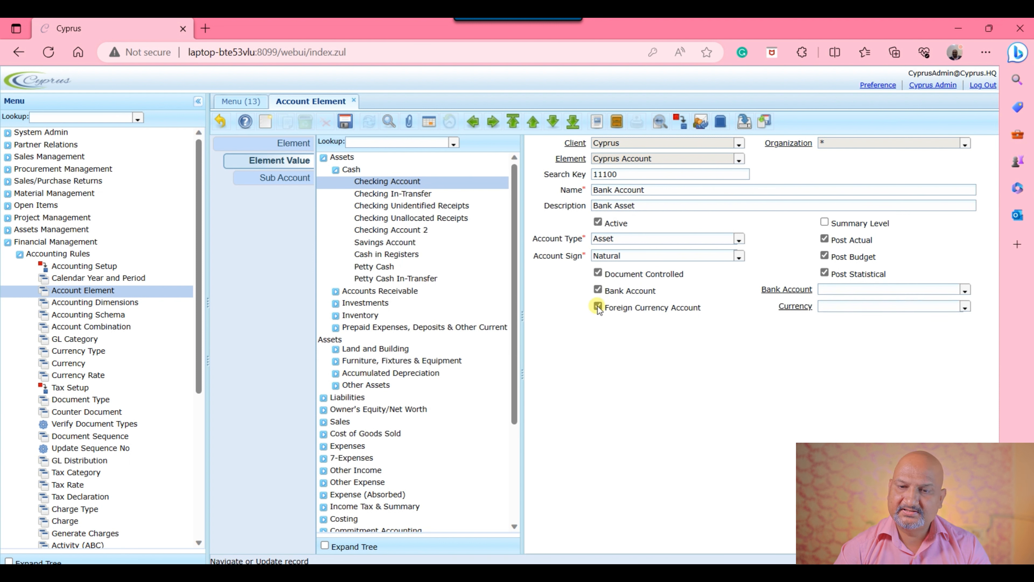
pyautogui.click(964, 307)
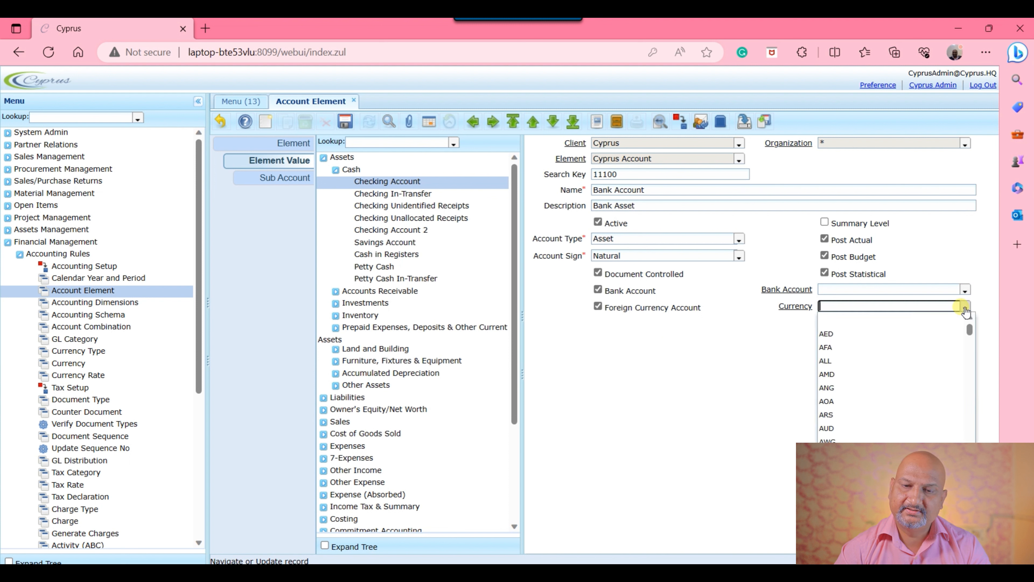
pyautogui.click(965, 308)
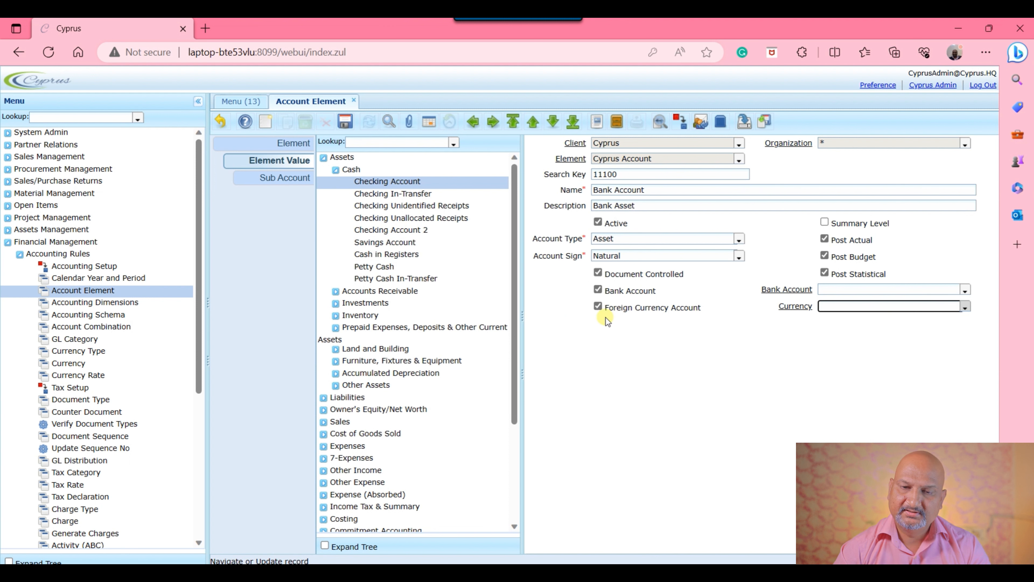
pyautogui.hotkey('alt', 'z')
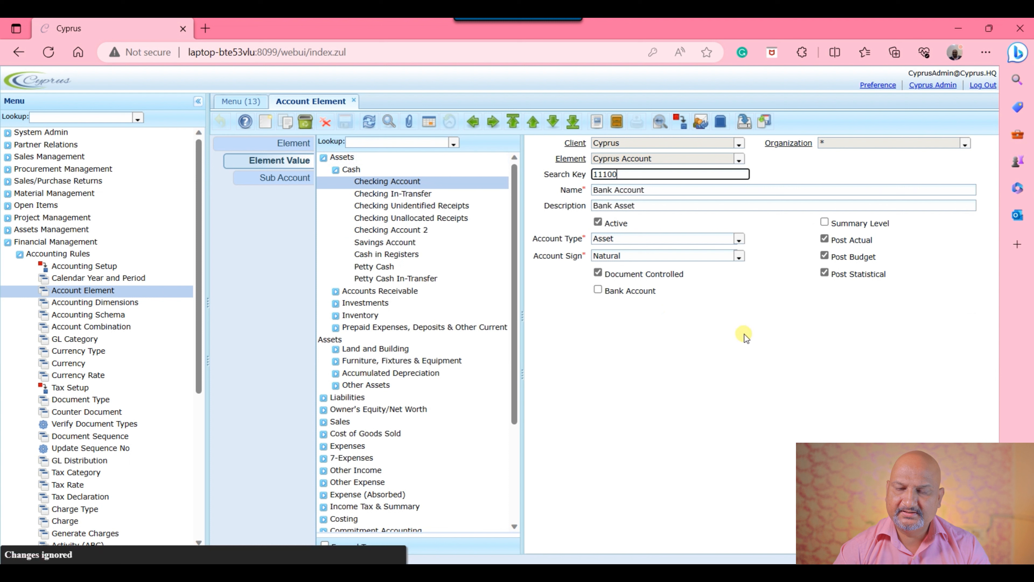
# Step: Turn on the Bank Account and Foreign Currency Account options again, then clear the Bank Account option
pyautogui.click(598, 290)
pyautogui.click(598, 307)
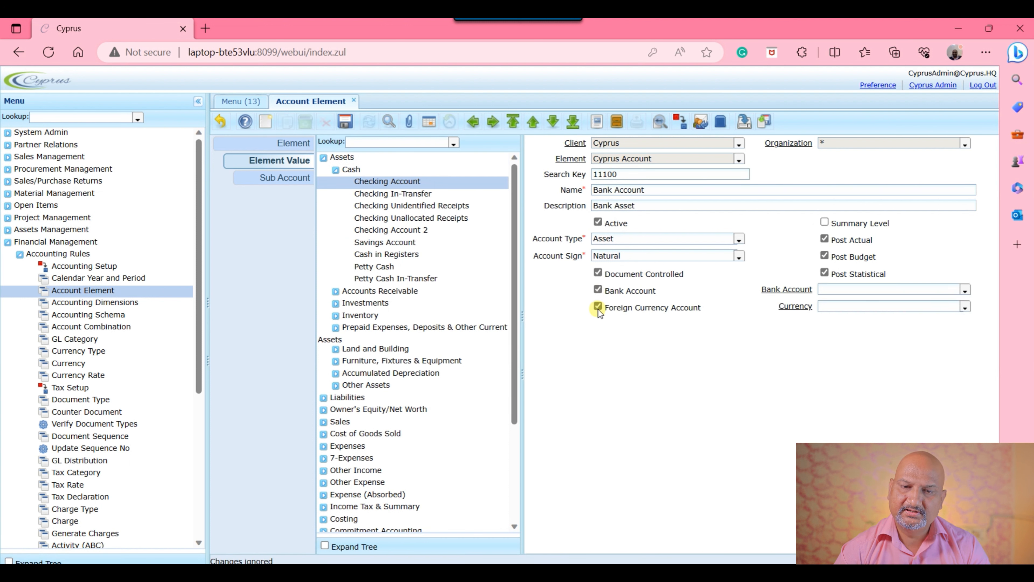
pyautogui.click(598, 292)
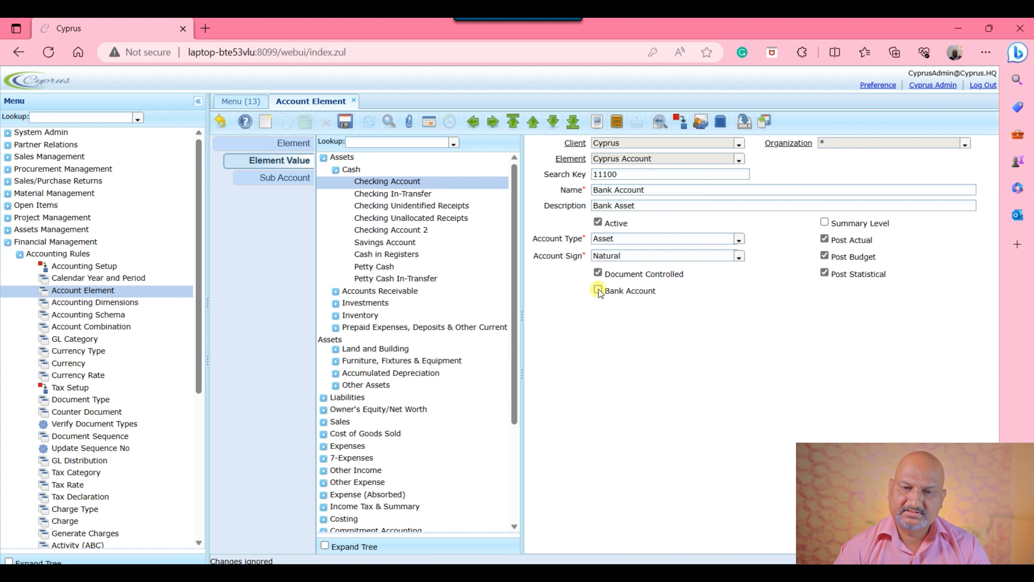
# Step: Try turning on the Bank Account option for the Bank Account record again, then discard the changes
pyautogui.click(597, 291)
pyautogui.click(597, 309)
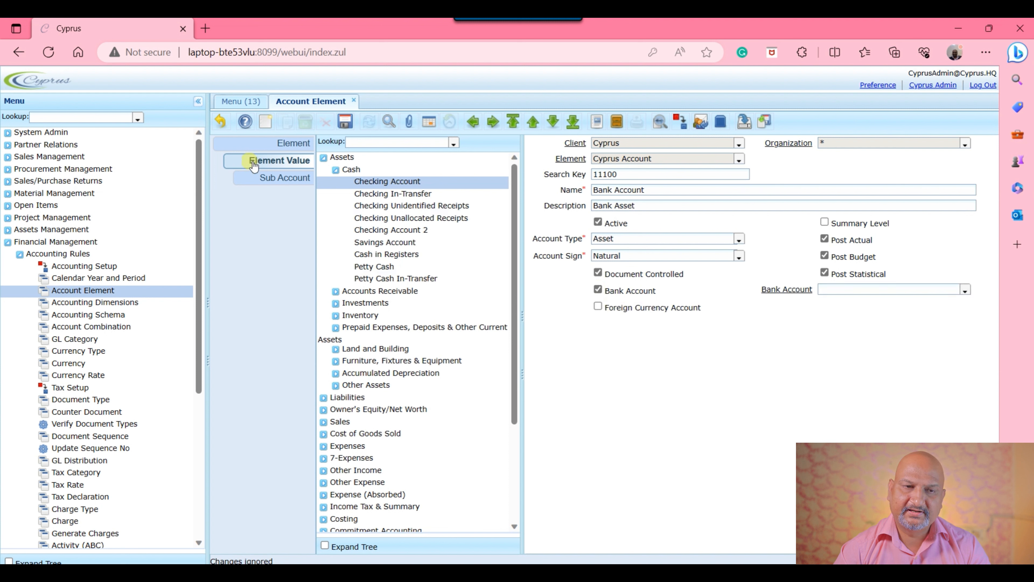
pyautogui.click(221, 120)
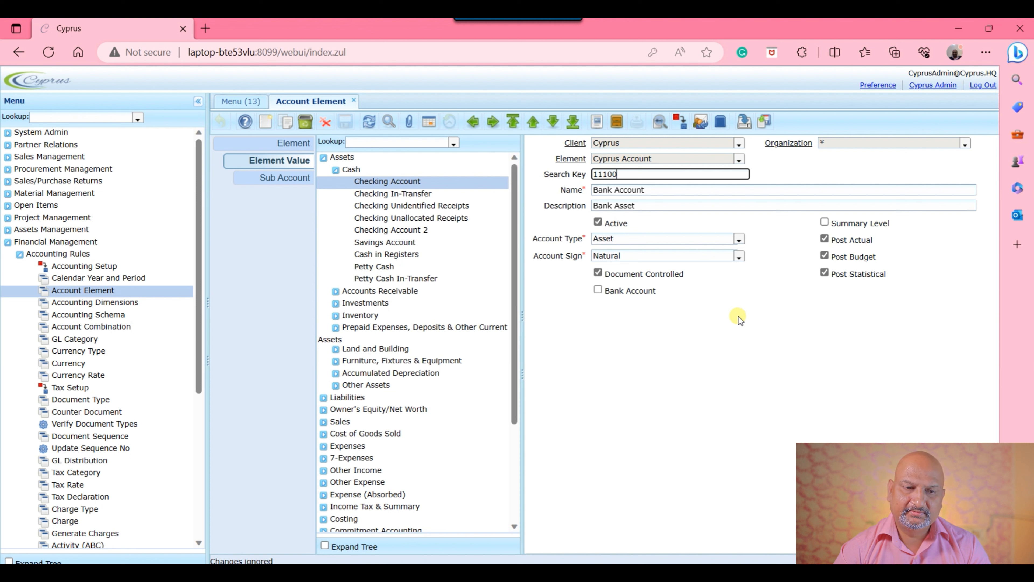
# Step: Collapse the Assets branch and move the Work Order Scrap account into the Expense (Absorbed) group
pyautogui.click(338, 169)
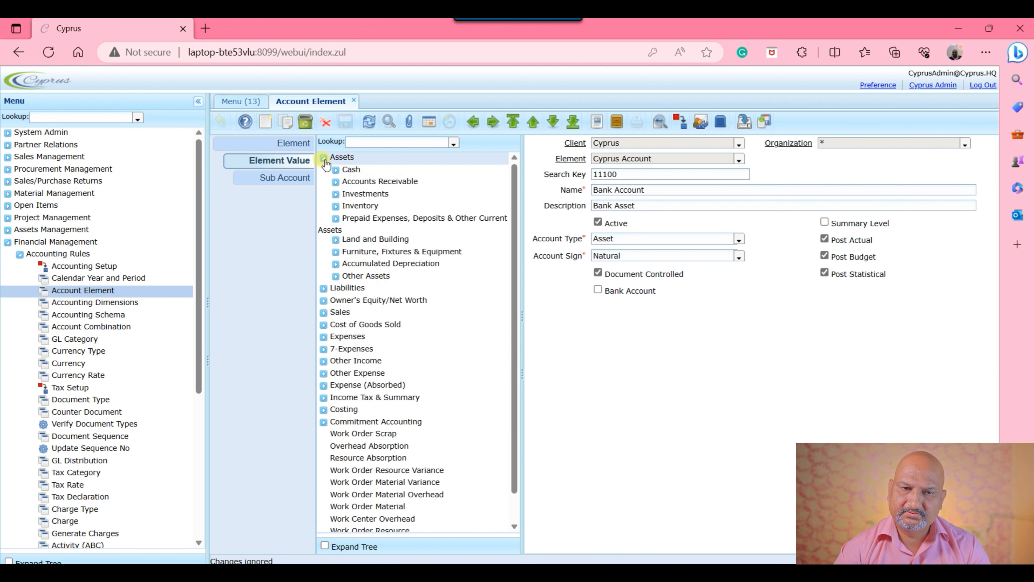
pyautogui.click(325, 157)
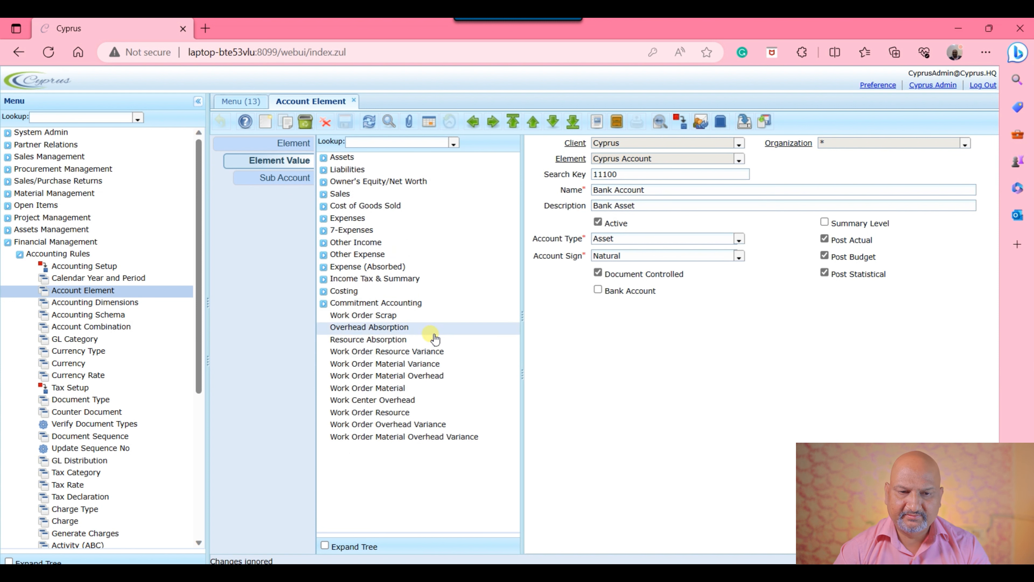
pyautogui.click(373, 318)
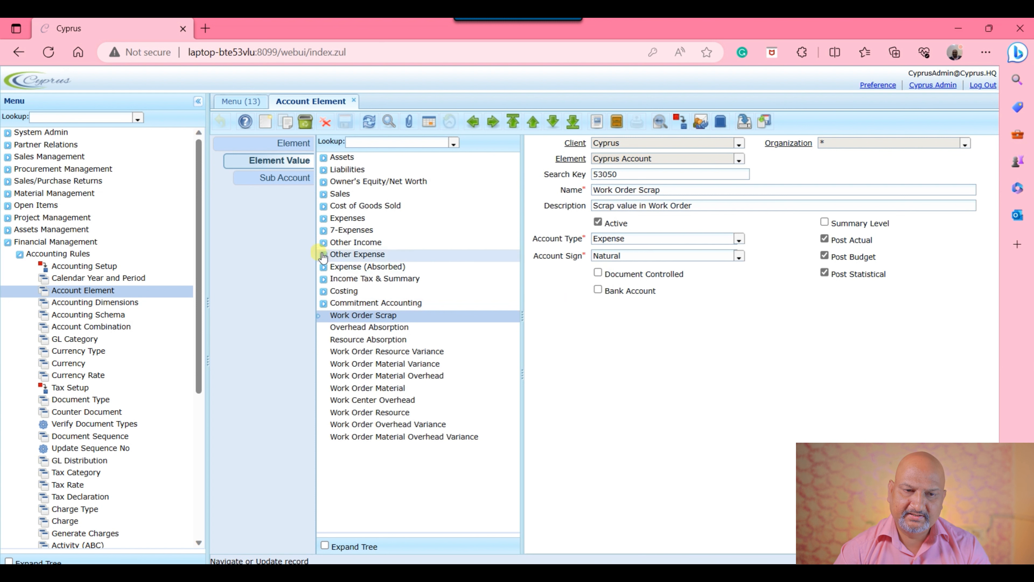
pyautogui.click(324, 267)
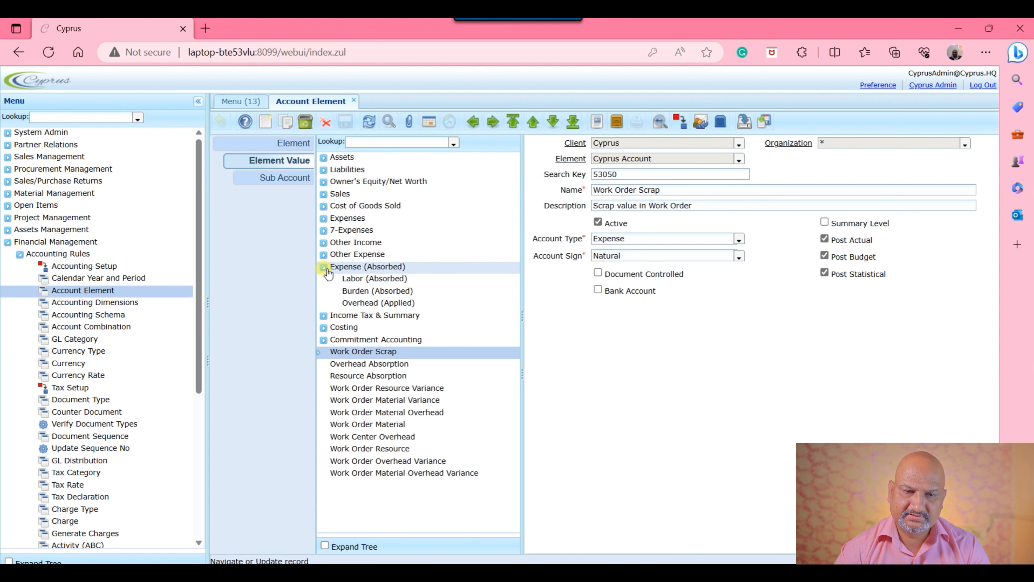
pyautogui.moveTo(366, 352); pyautogui.dragTo(406, 309)
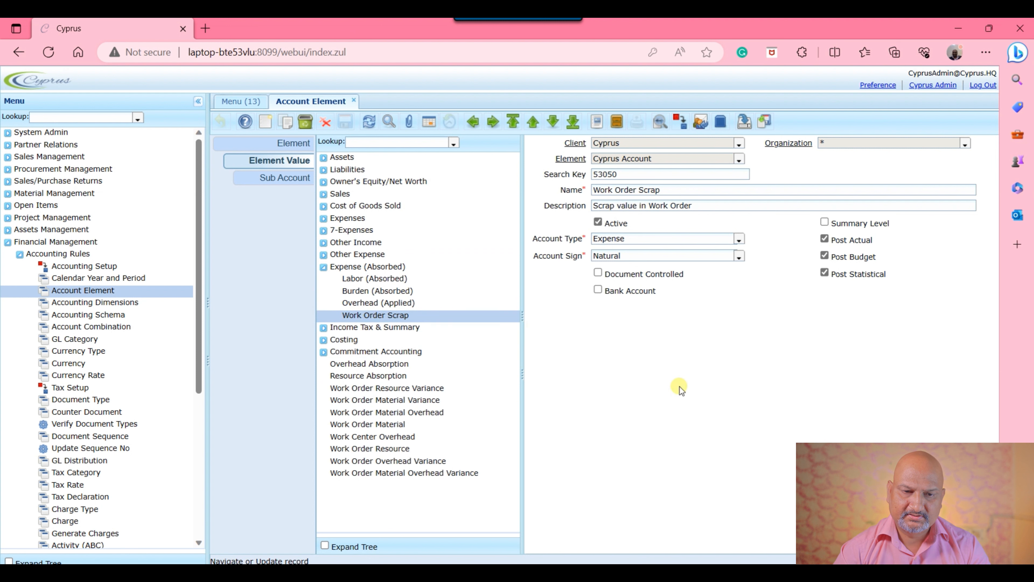
# Step: Move Overhead Absorption, Resource Absorption and all remaining work order and work center accounts into Expense (Absorbed), then collapse the group
pyautogui.moveTo(400, 379); pyautogui.dragTo(397, 325)
pyautogui.moveTo(397, 385); pyautogui.dragTo(409, 333)
pyautogui.moveTo(397, 391); pyautogui.dragTo(416, 357)
pyautogui.moveTo(397, 413); pyautogui.dragTo(427, 365)
pyautogui.moveTo(403, 424); pyautogui.dragTo(435, 378)
pyautogui.moveTo(395, 434); pyautogui.dragTo(432, 391)
pyautogui.moveTo(358, 449); pyautogui.dragTo(441, 392)
pyautogui.moveTo(408, 460); pyautogui.dragTo(407, 354)
pyautogui.moveTo(401, 474); pyautogui.dragTo(442, 385)
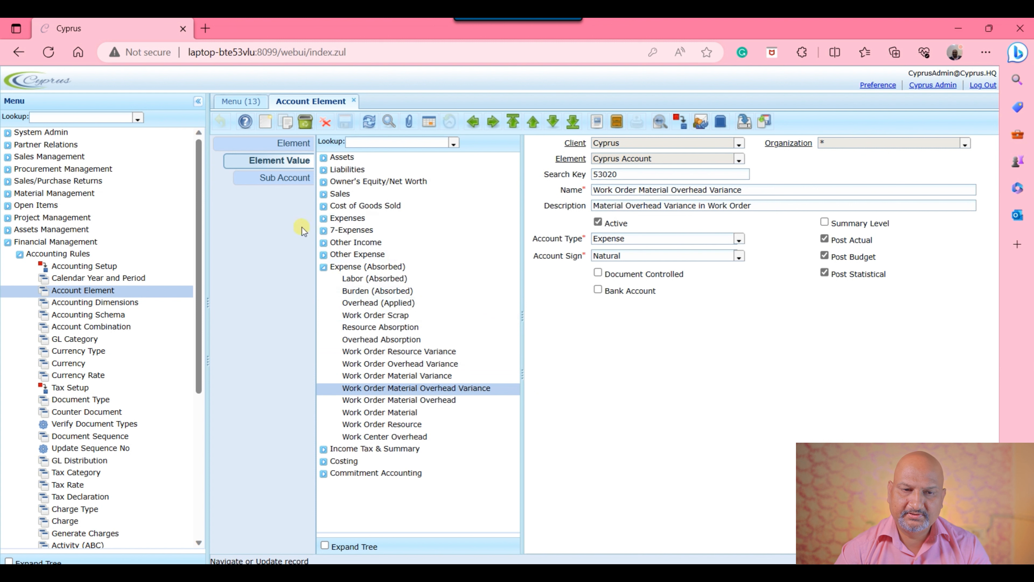
pyautogui.click(323, 267)
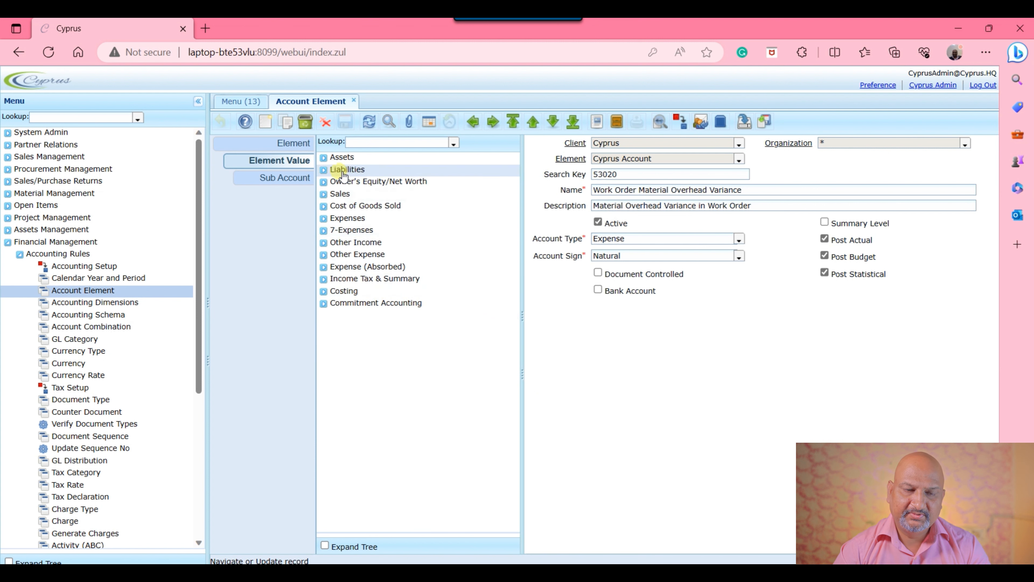
# Step: Try a new account element with the (Primary Account Element Value) tree and Natural Account enabled, then discard it
pyautogui.click(299, 145)
pyautogui.click(432, 311)
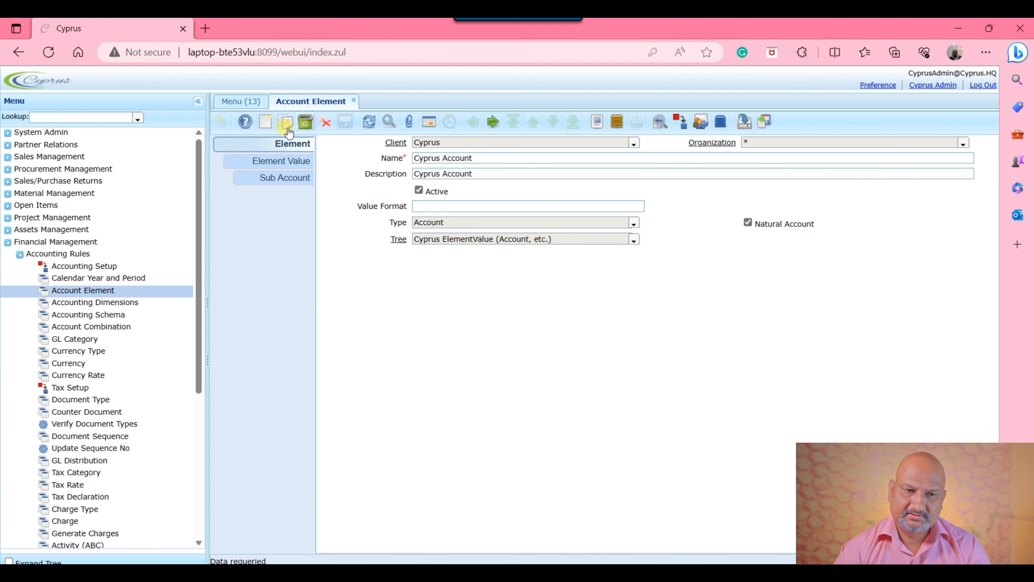
pyautogui.click(266, 122)
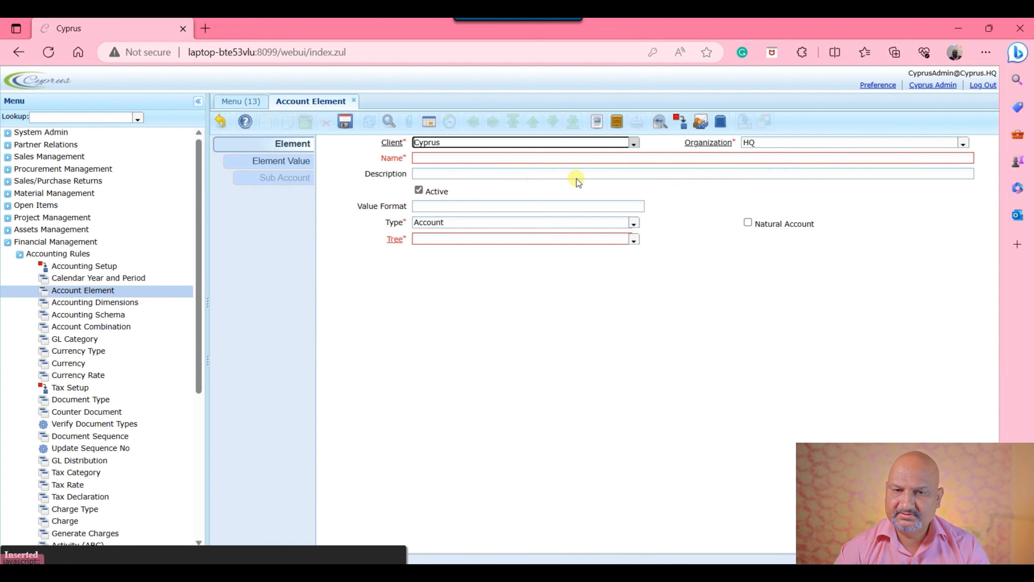
pyautogui.click(503, 161)
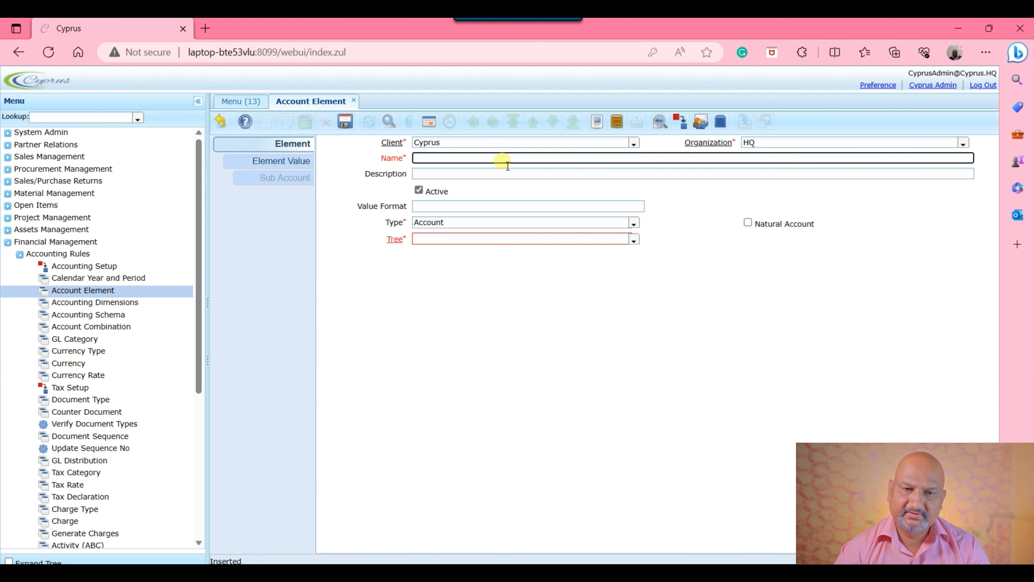
pyautogui.click(633, 223)
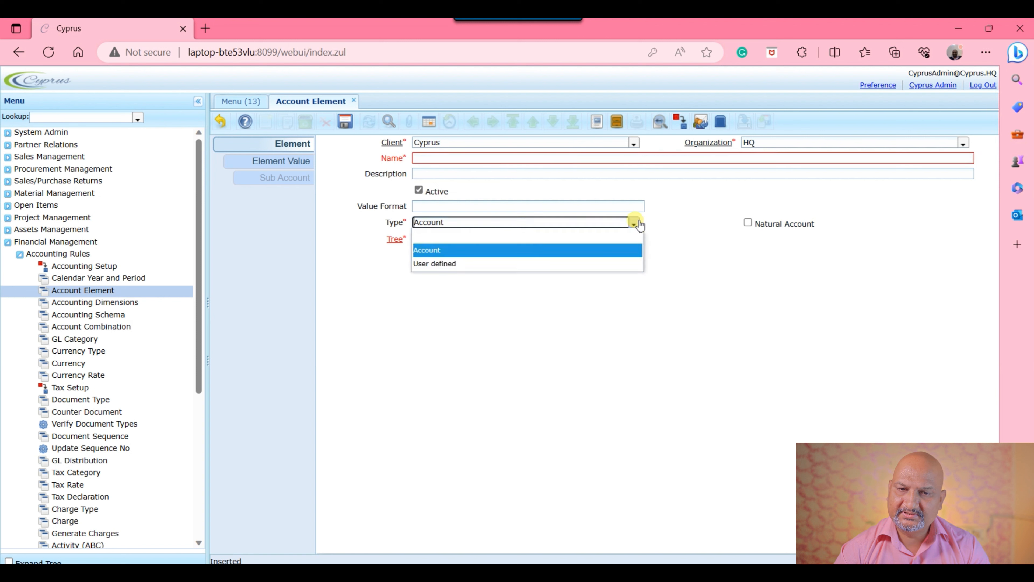
pyautogui.click(638, 224)
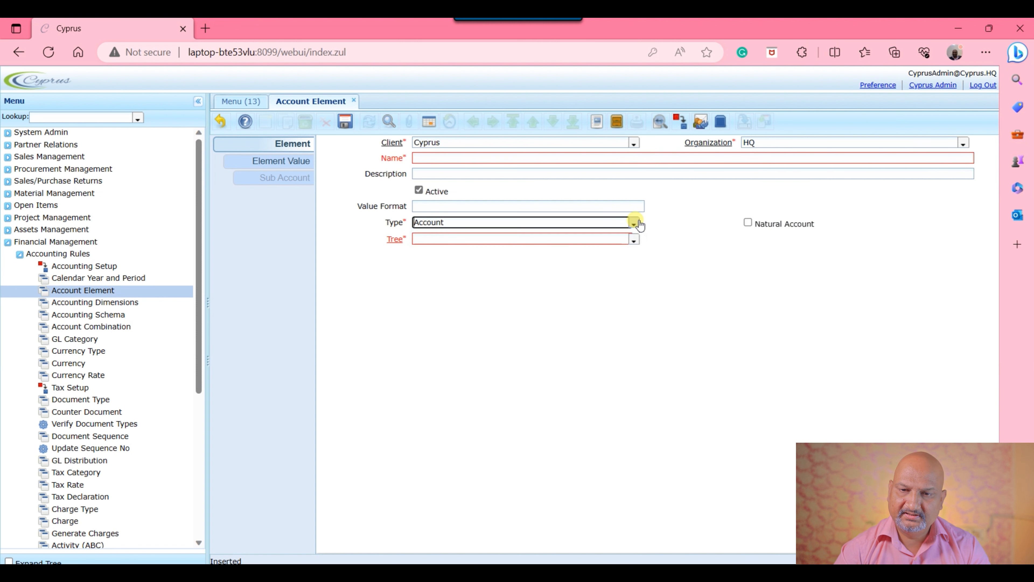
pyautogui.click(633, 241)
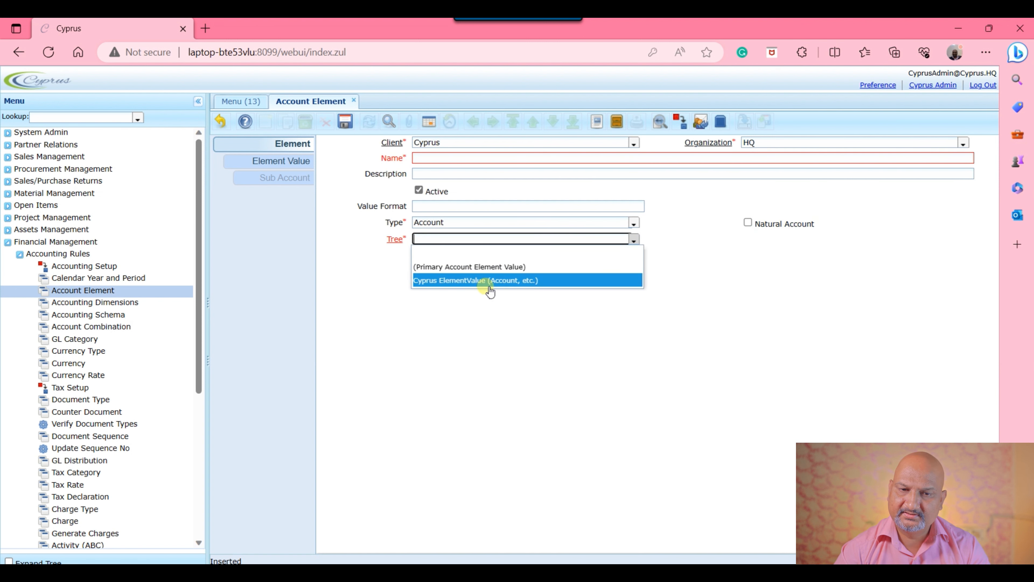
pyautogui.click(526, 268)
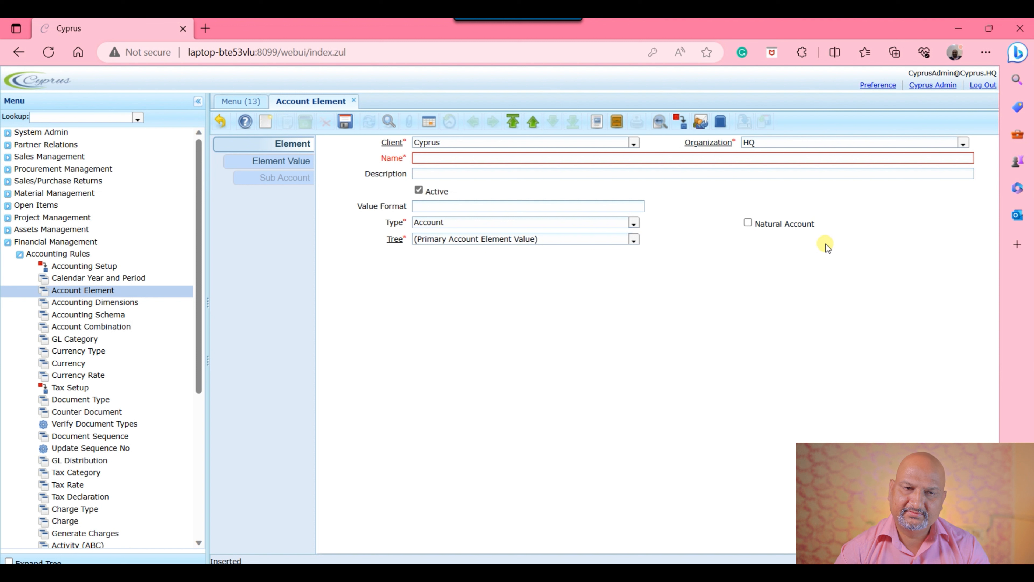
pyautogui.click(755, 228)
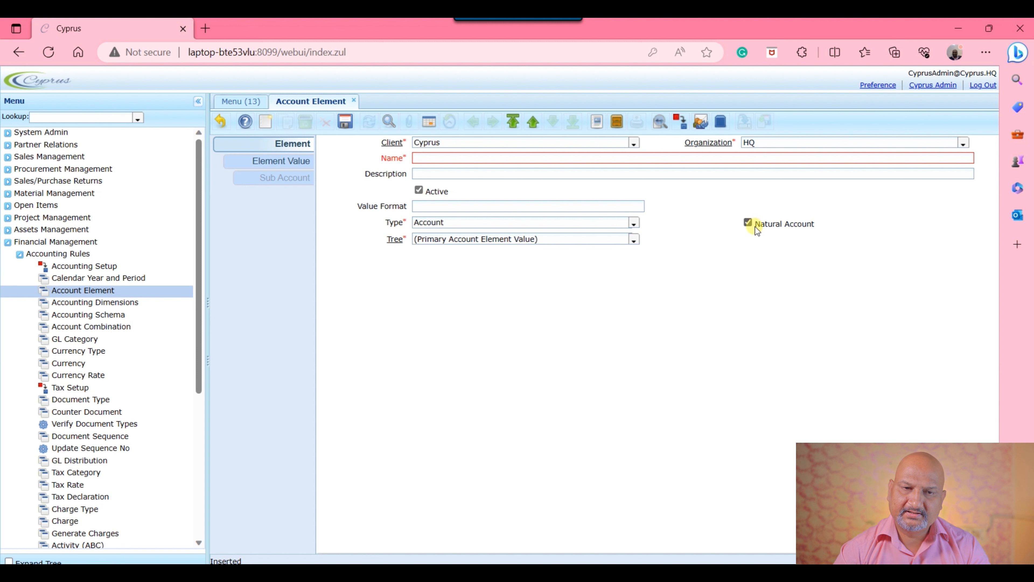
pyautogui.click(223, 122)
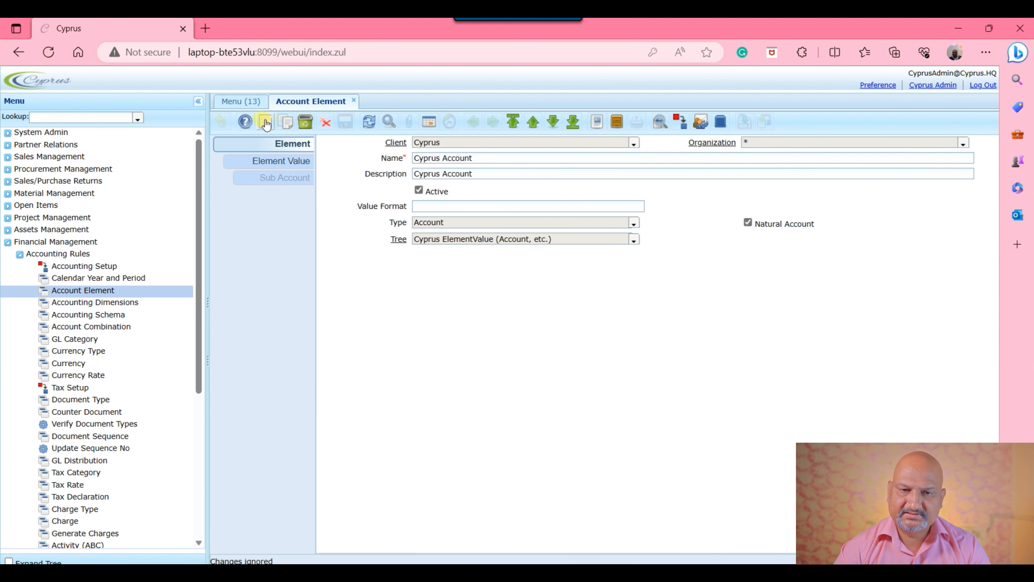
# Step: Try a new User defined account element with the Cyprus ElementValue (Account, etc.) tree and Balancing enabled, then discard it
pyautogui.click(266, 122)
pyautogui.click(634, 240)
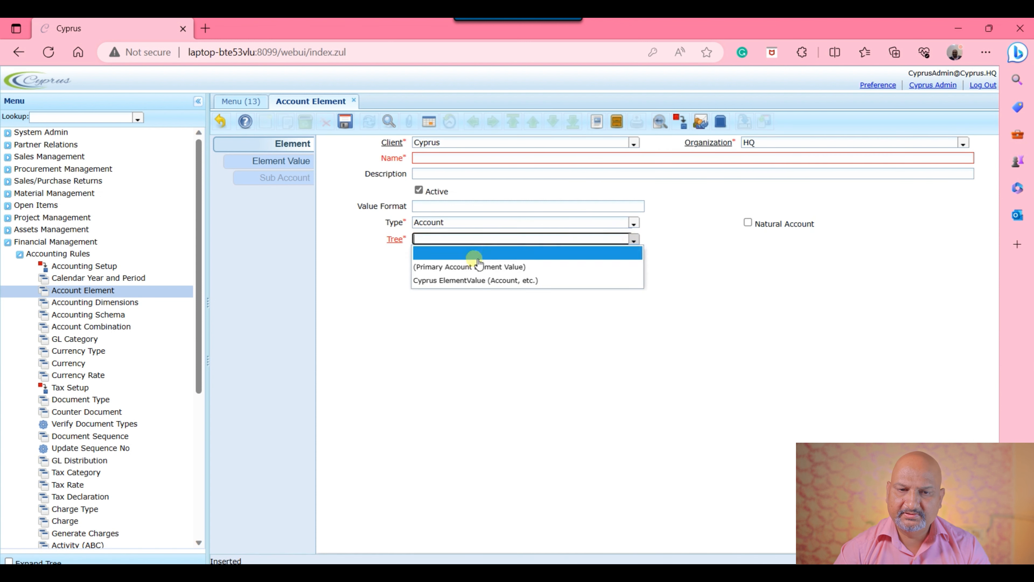
pyautogui.click(477, 281)
pyautogui.click(639, 240)
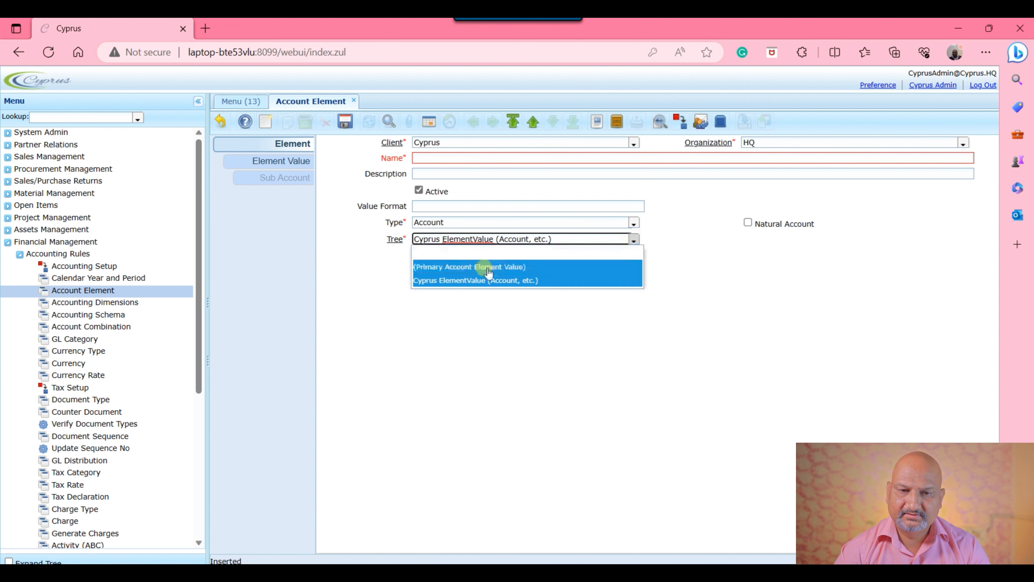
pyautogui.click(666, 231)
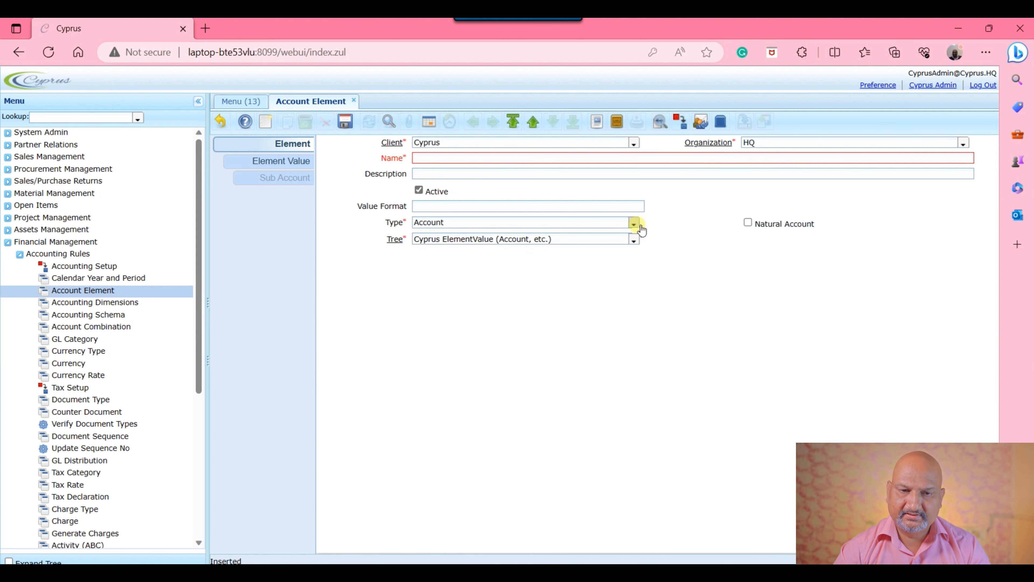
pyautogui.click(634, 223)
pyautogui.click(488, 262)
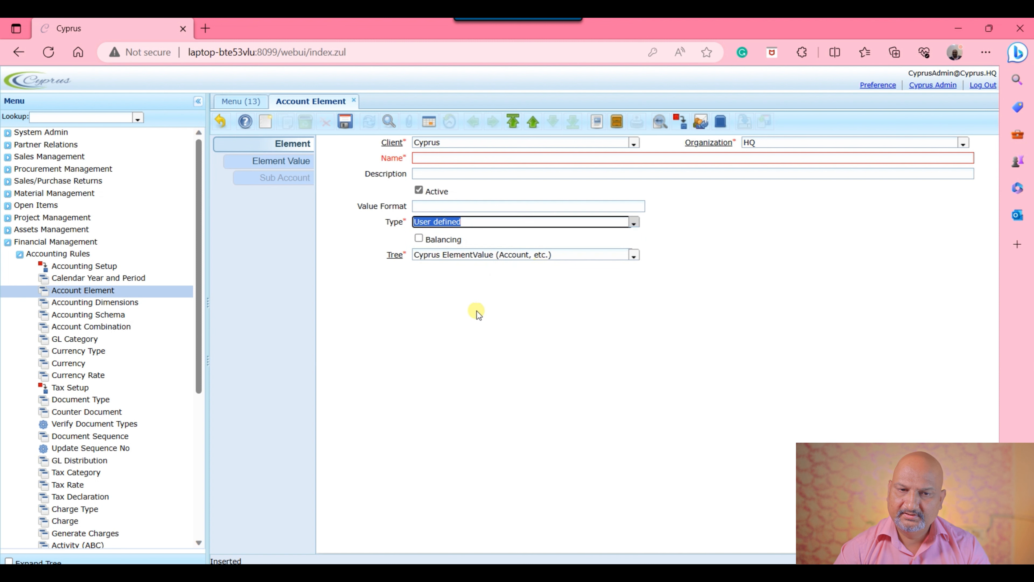
pyautogui.click(419, 239)
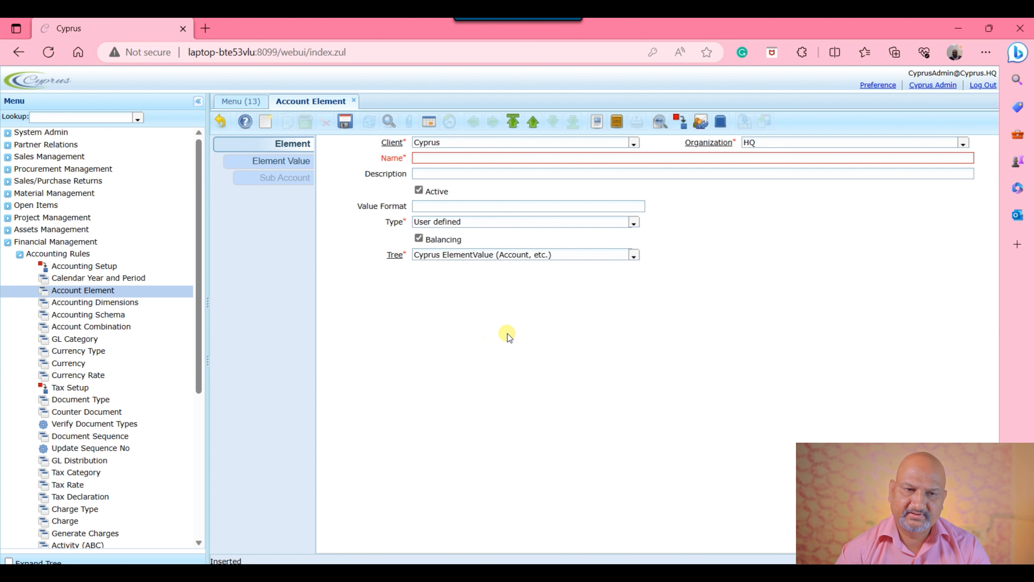
pyautogui.click(222, 121)
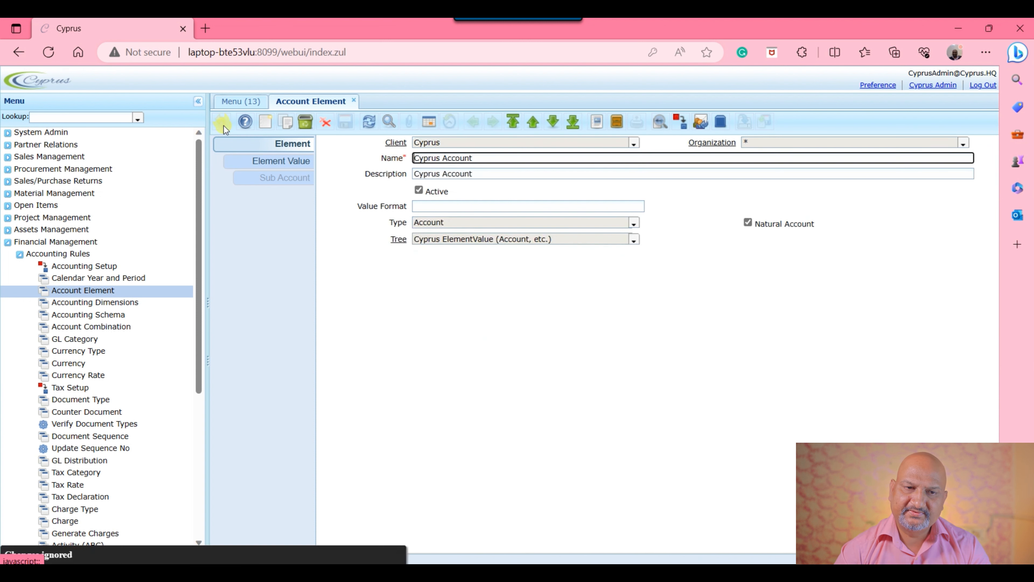
# Step: Export the current Assets element value row only as an xlsx Excel file
pyautogui.click(295, 162)
pyautogui.click(696, 391)
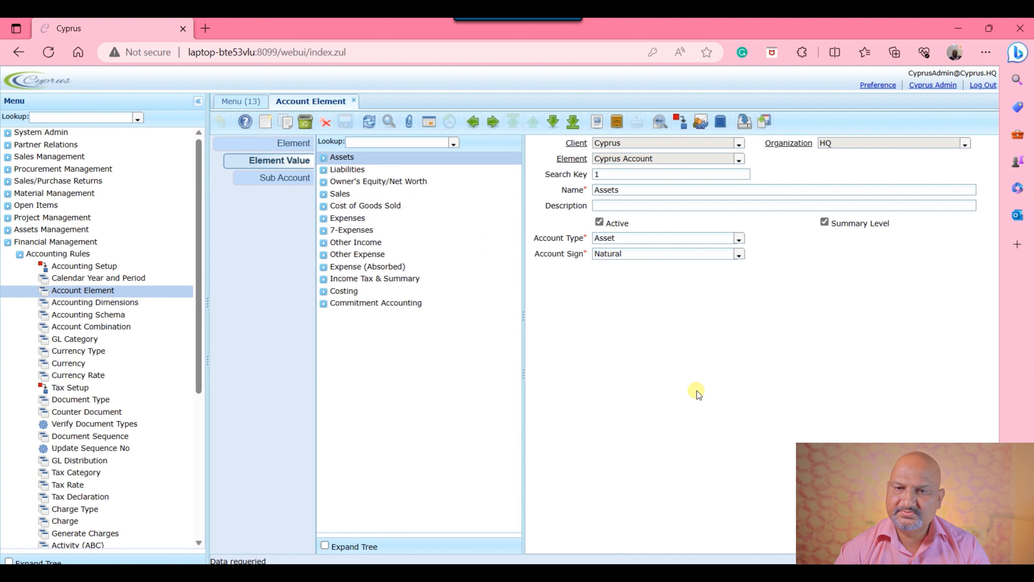
pyautogui.click(744, 122)
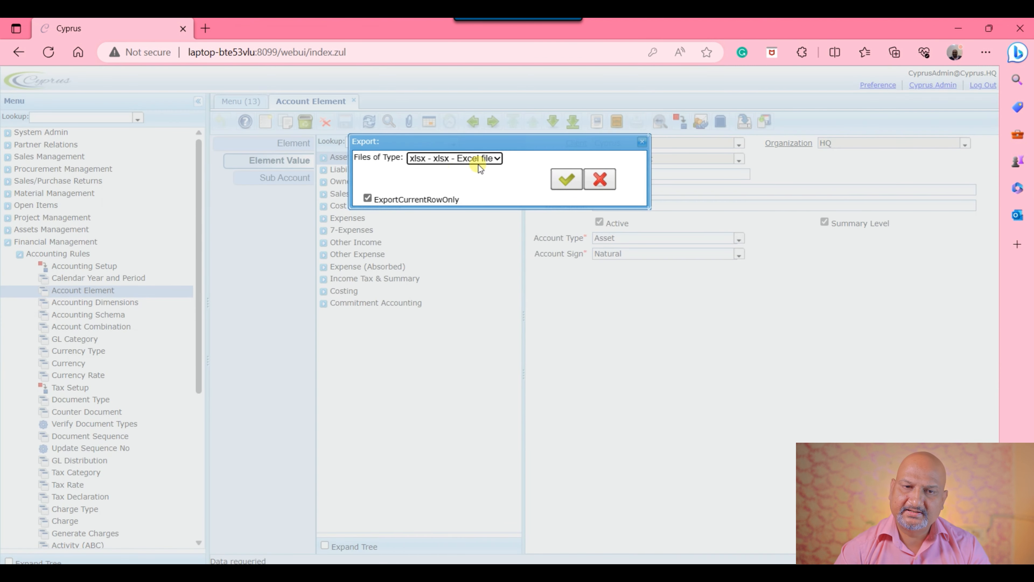
pyautogui.click(490, 161)
pyautogui.click(571, 145)
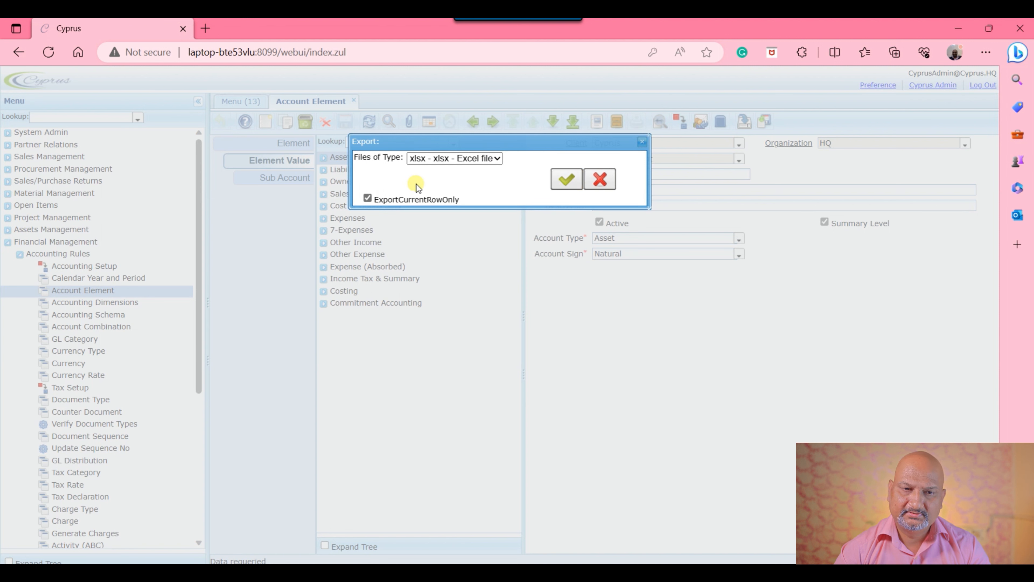
pyautogui.click(465, 159)
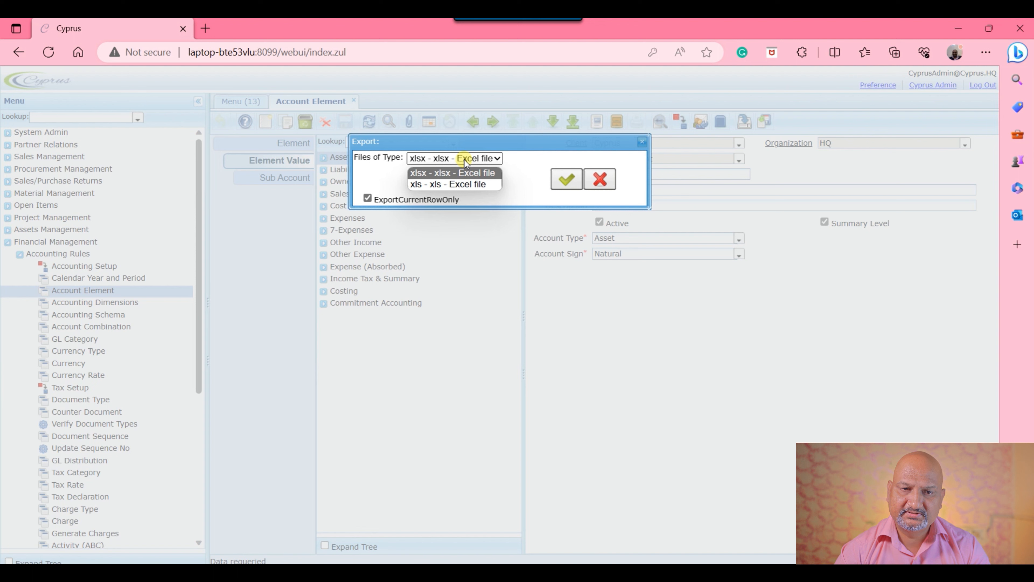
pyautogui.click(465, 160)
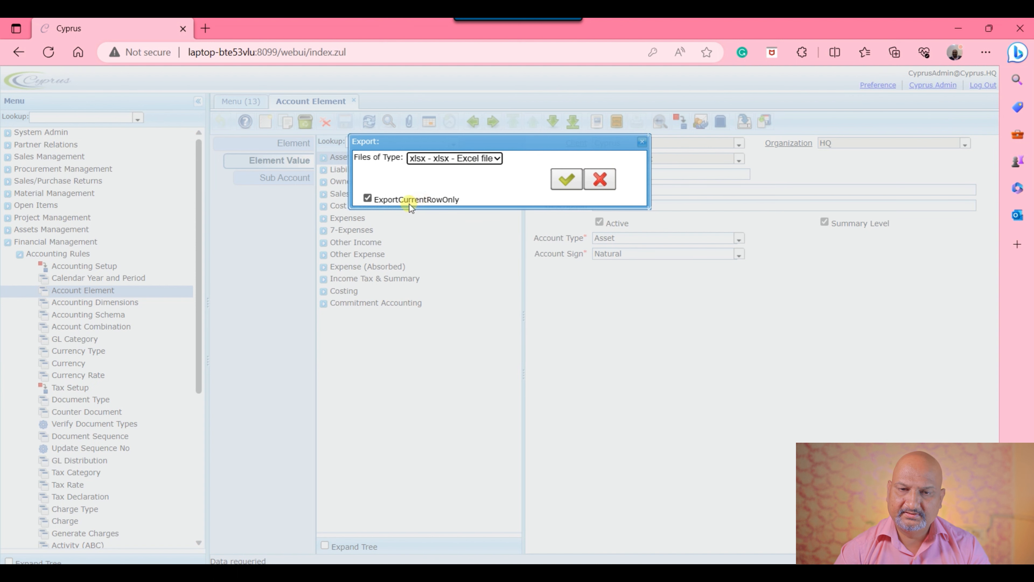
pyautogui.click(566, 179)
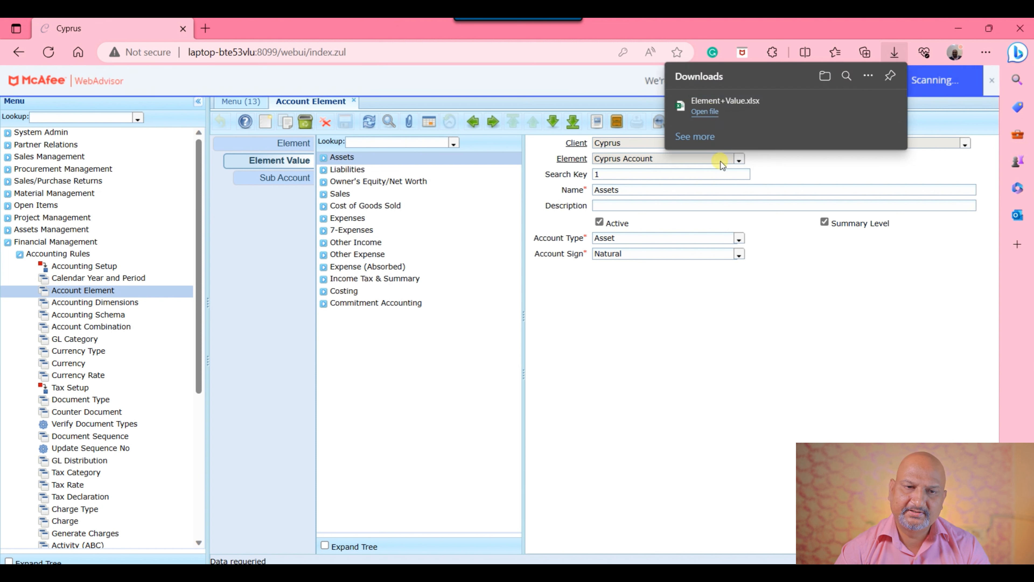
# Step: Open the exported Element+Value.xlsx in Excel, review its columns, and close the workbook
pyautogui.click(720, 113)
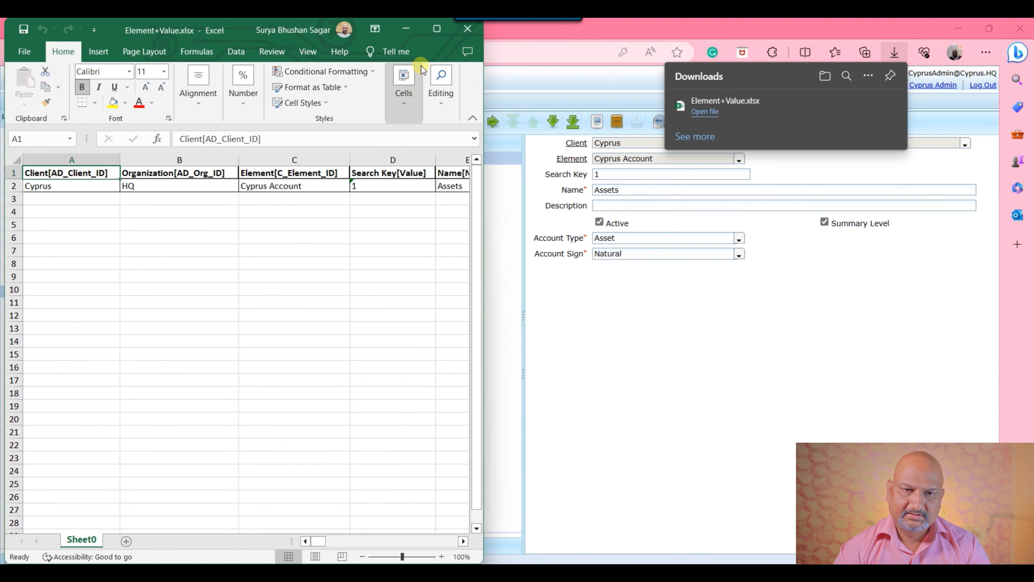
pyautogui.click(437, 29)
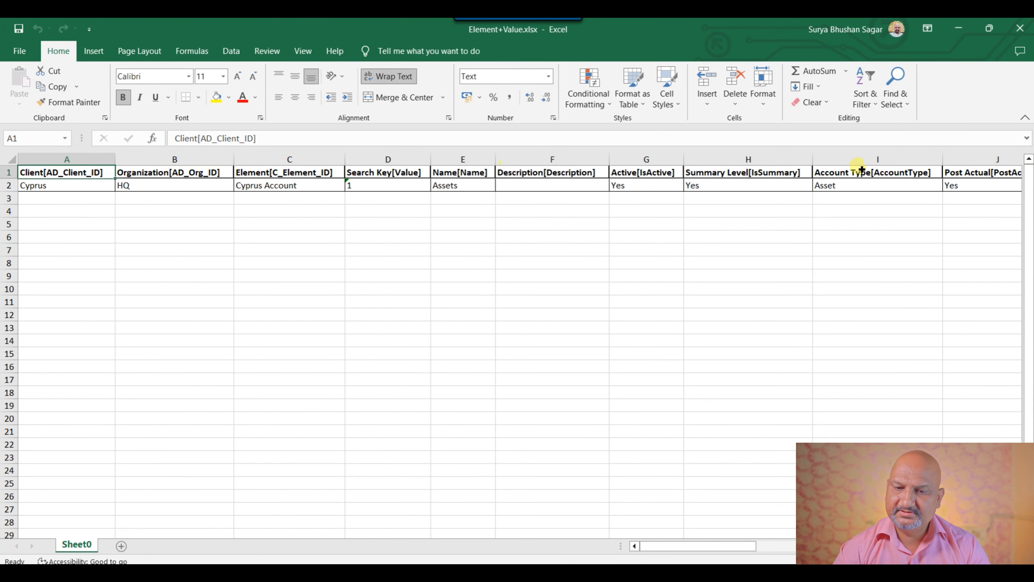
pyautogui.moveTo(732, 547); pyautogui.dragTo(191, 483)
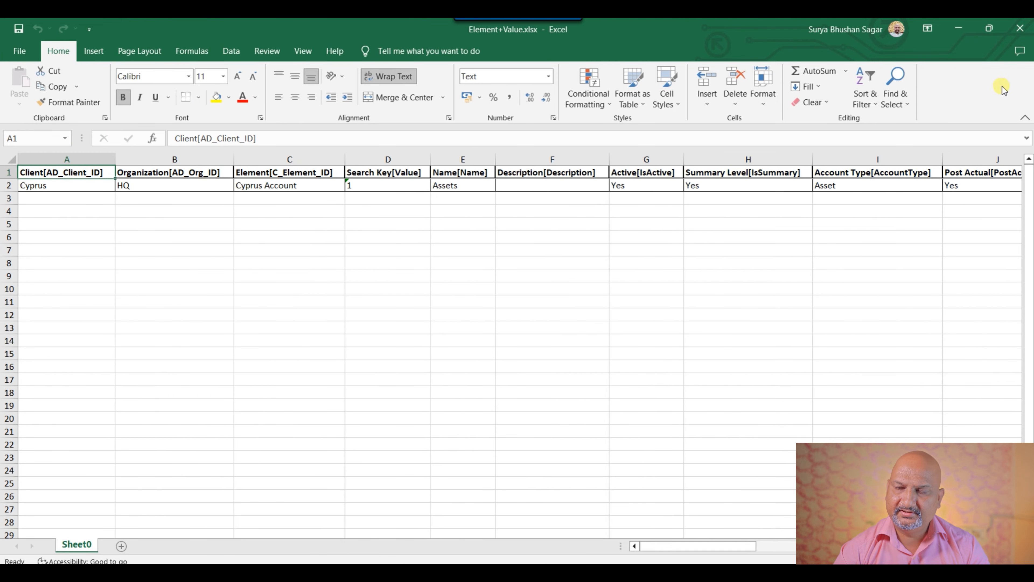
pyautogui.click(1018, 28)
pyautogui.click(777, 325)
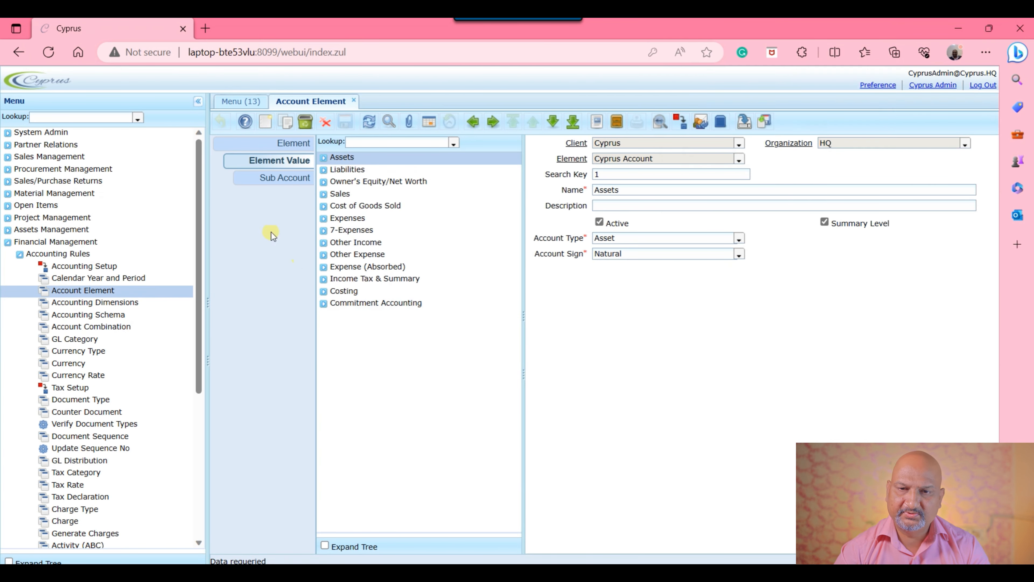
# Step: Try an xlsx Excel import of element values in Insert mode up to choosing the upload file, and cancel the import
pyautogui.click(765, 121)
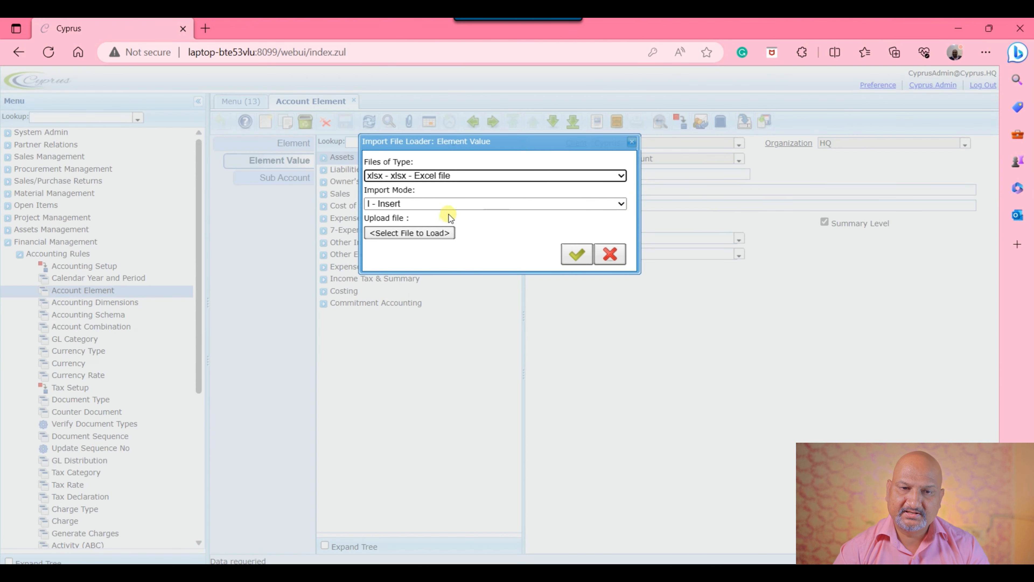
pyautogui.click(609, 205)
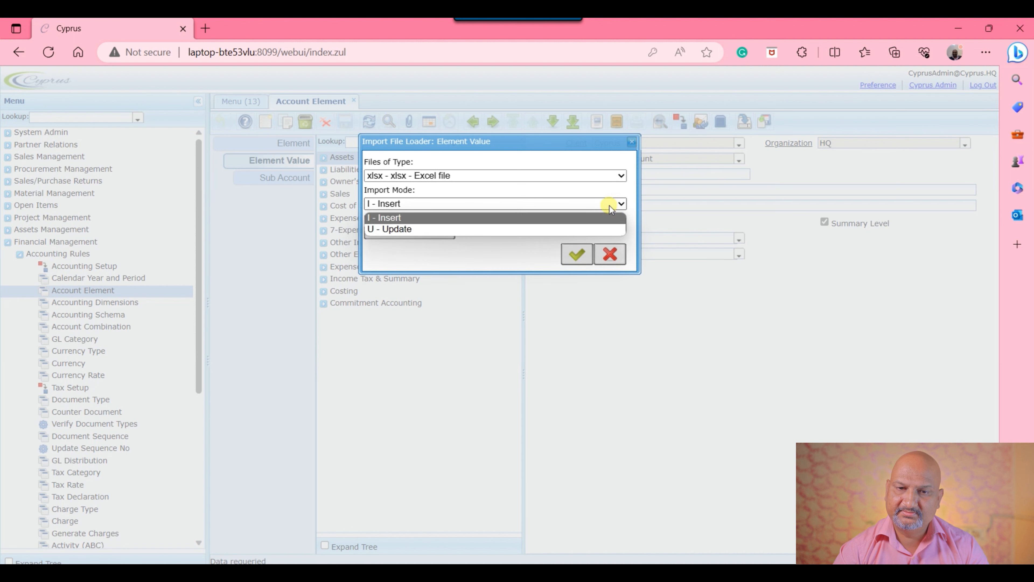
pyautogui.click(570, 218)
pyautogui.click(416, 233)
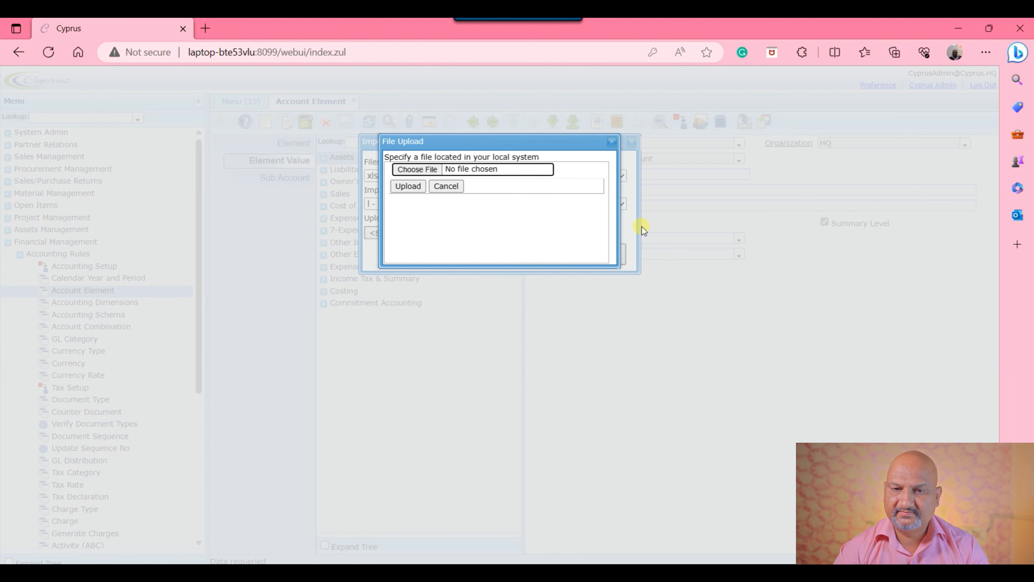
pyautogui.click(612, 141)
pyautogui.click(617, 258)
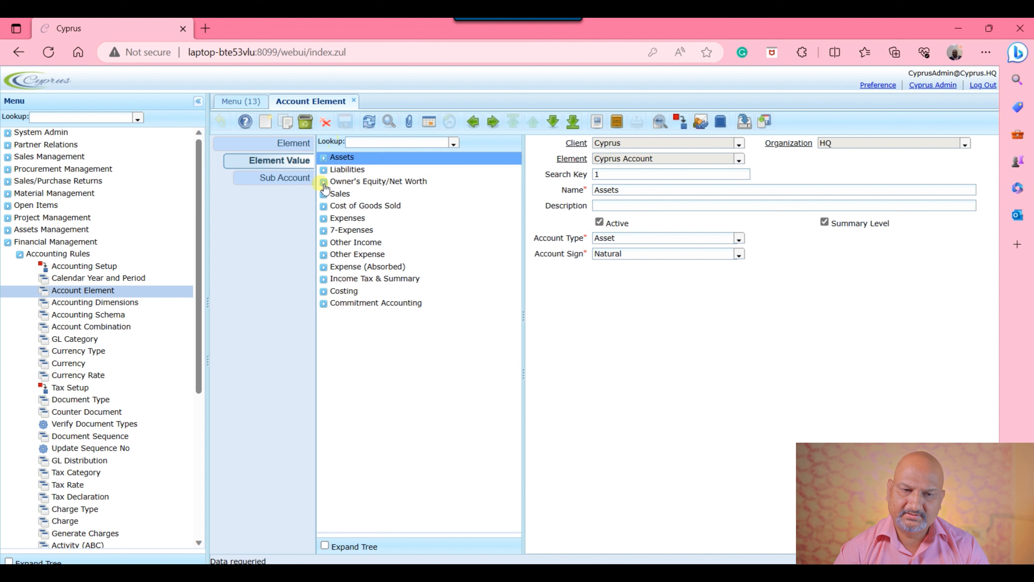
# Step: Review the tree record linked to the Cyprus Account element, and return to the account's element values
pyautogui.click(286, 143)
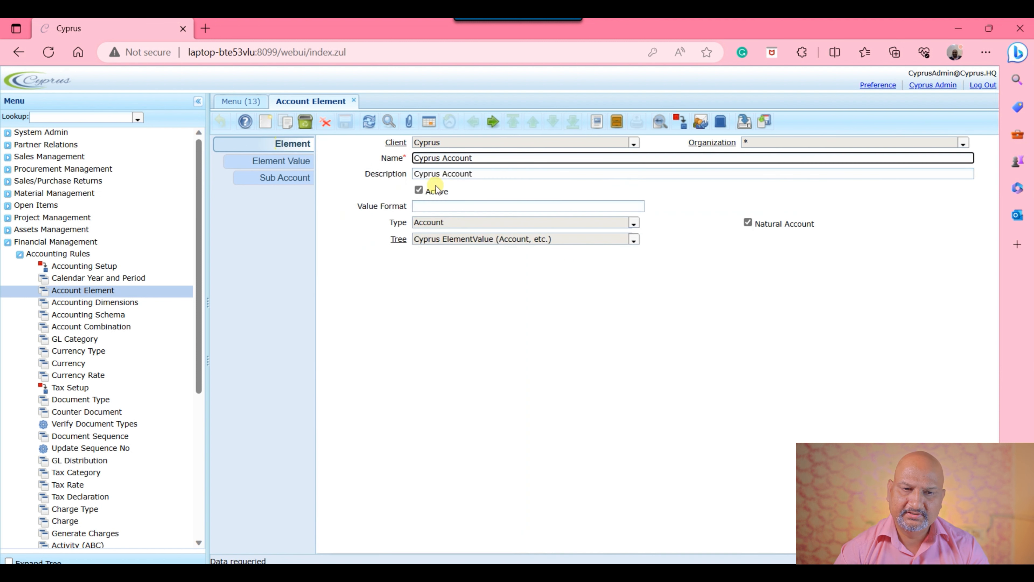
pyautogui.click(399, 239)
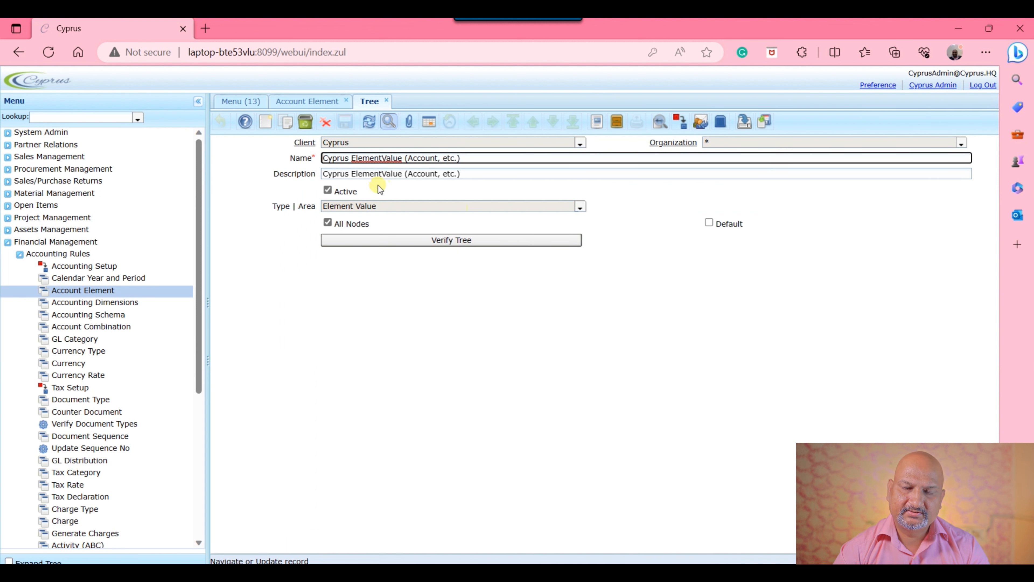
pyautogui.click(310, 102)
pyautogui.click(303, 161)
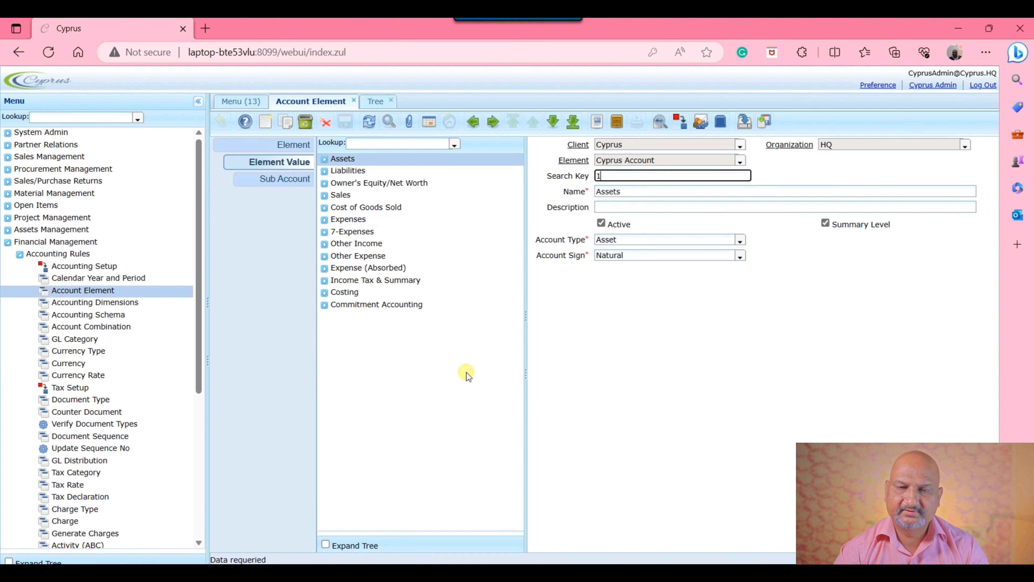